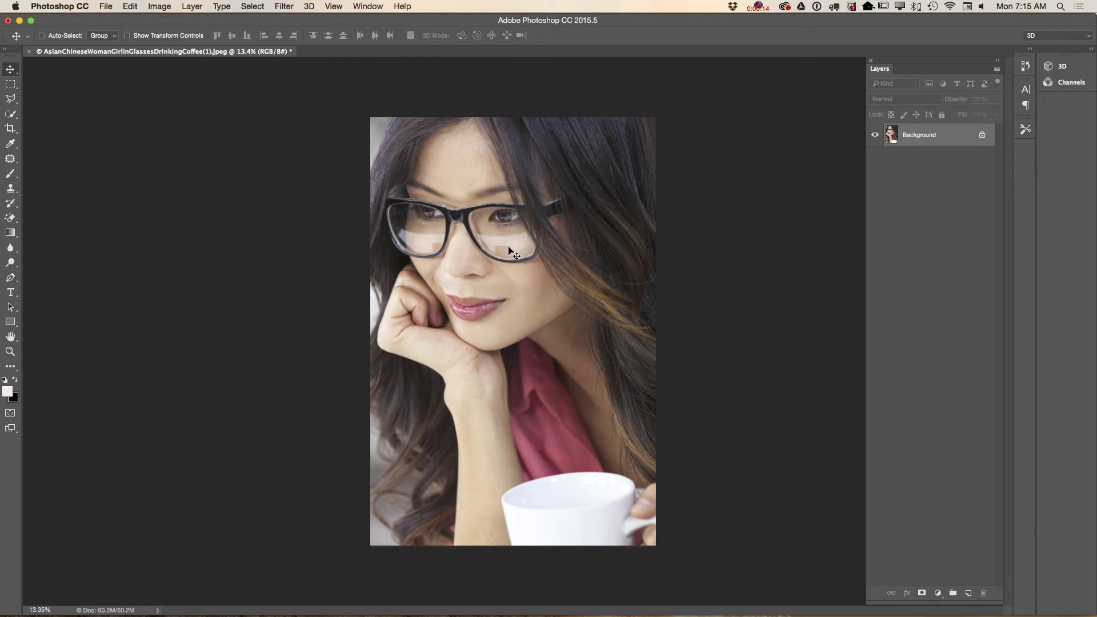
Duplicate the Background layer twice and hide the original Background layer.
{"action": "left_click", "coordinate": [10, 350]}
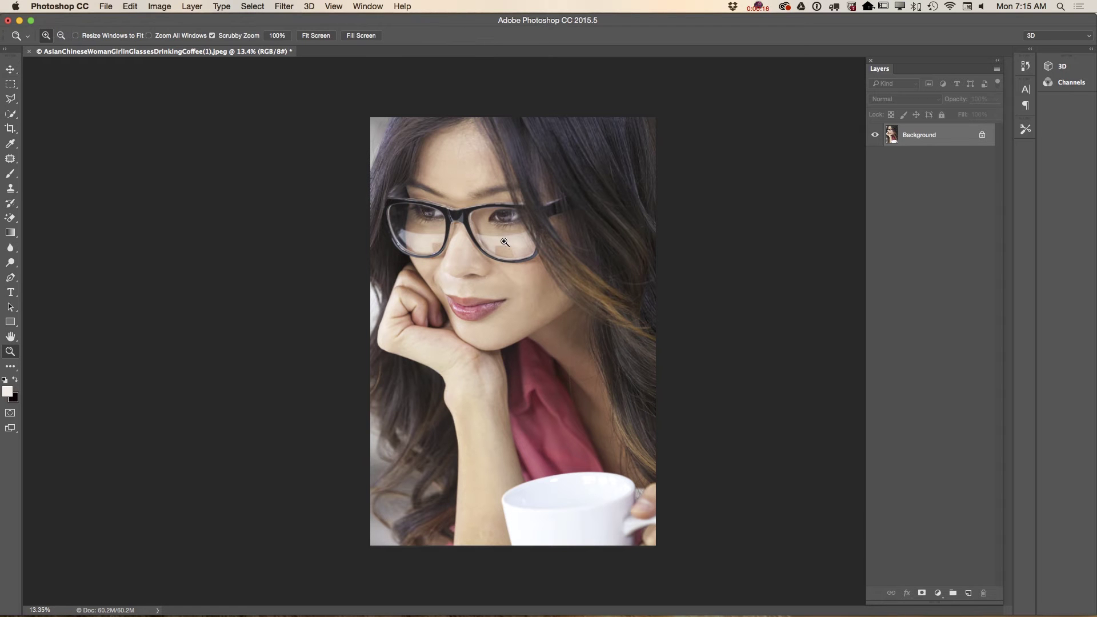
{"action": "left_click_drag", "start_coordinate": [493, 235], "coordinate": [520, 320]}
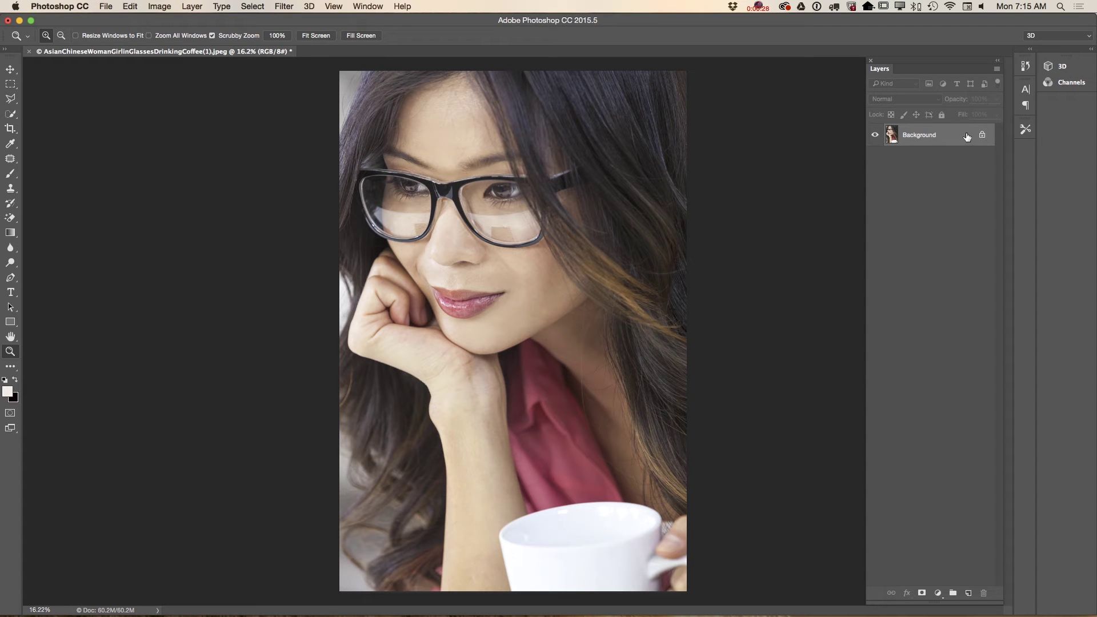
{"action": "left_click_drag", "start_coordinate": [967, 136], "coordinate": [968, 593]}
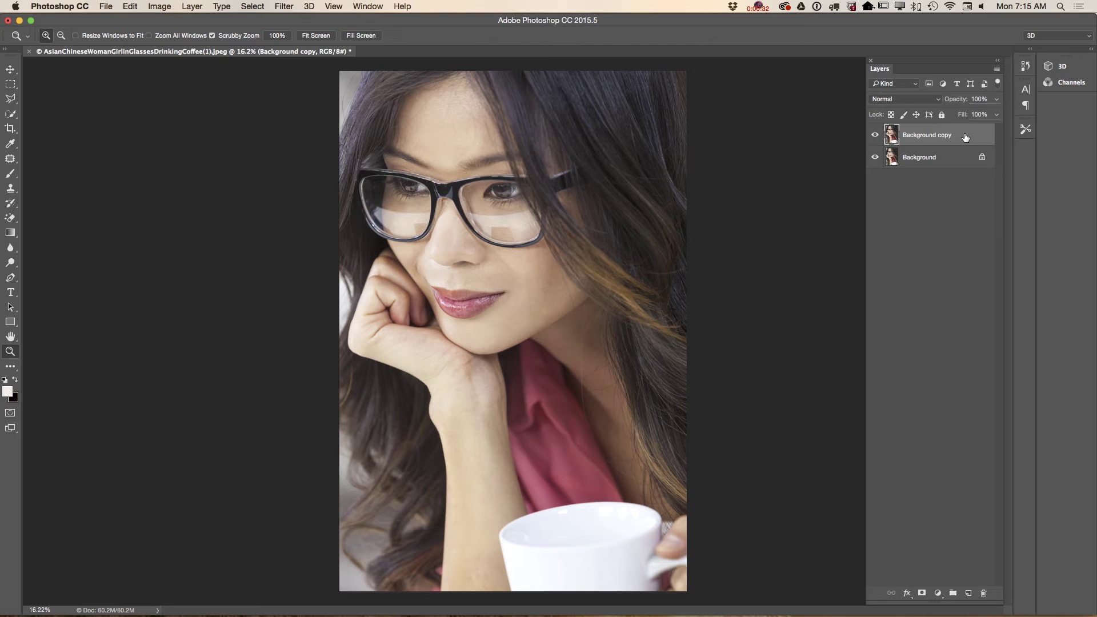
{"action": "left_click_drag", "start_coordinate": [966, 137], "coordinate": [967, 593]}
{"action": "left_click", "coordinate": [874, 179]}
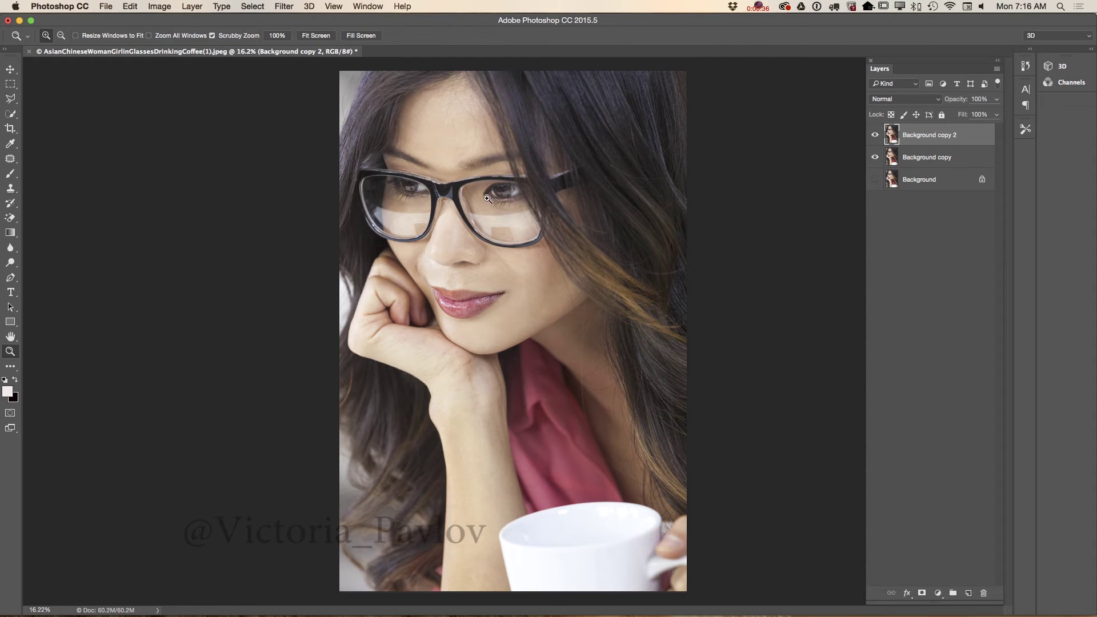
Select a patch of clean cheek skin beside the corner of the mouth with the Magnetic Lasso.
{"action": "left_click", "coordinate": [540, 254]}
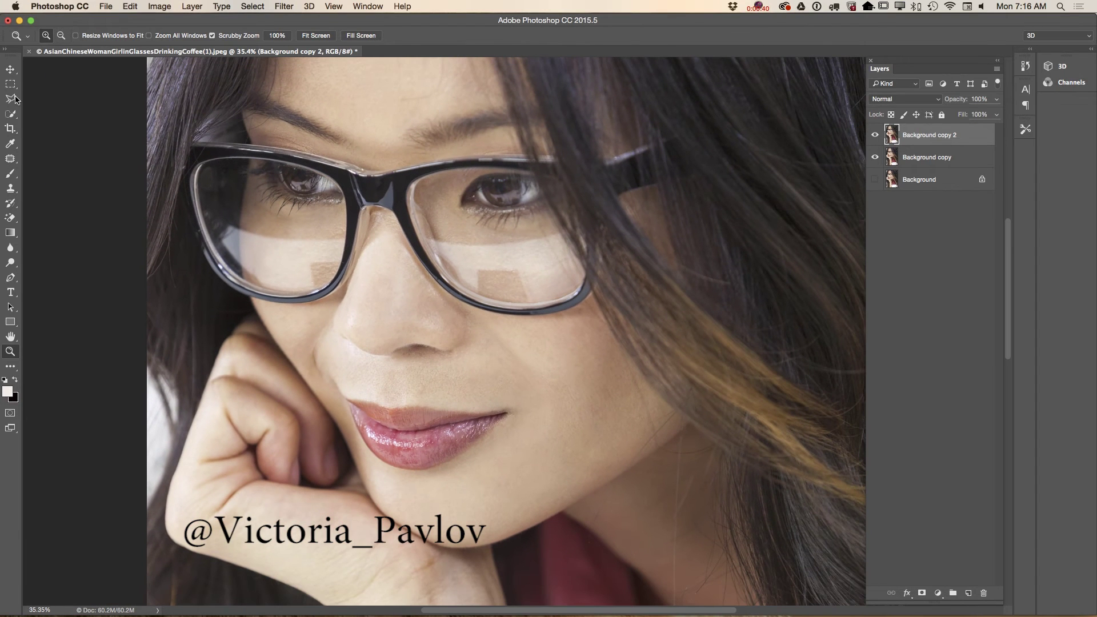
{"action": "left_click_drag", "start_coordinate": [15, 99], "coordinate": [78, 121]}
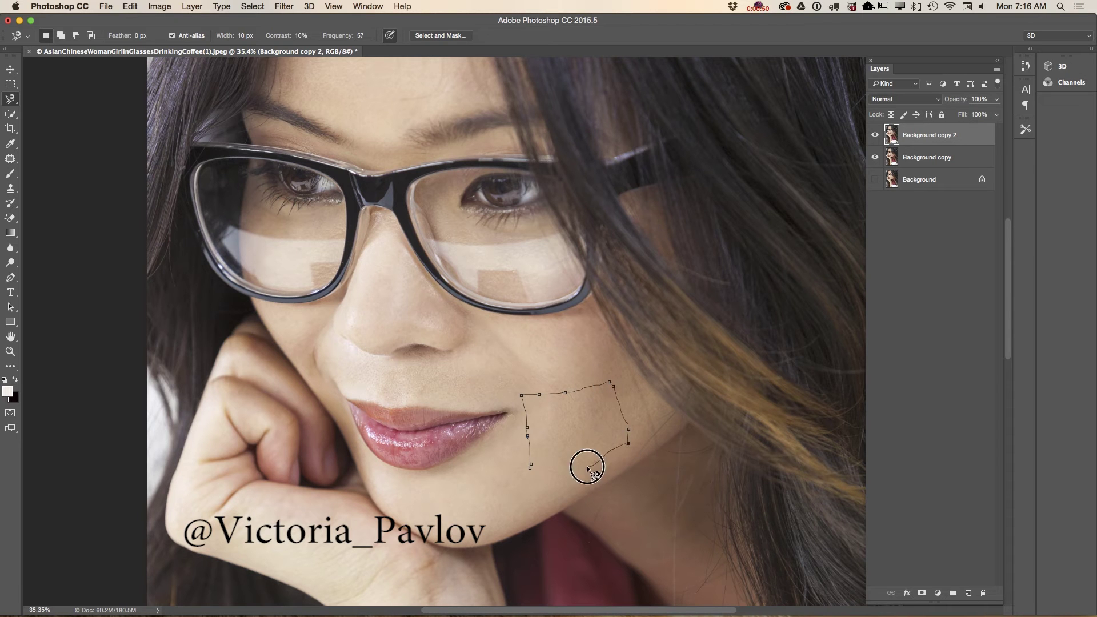
{"action": "left_click", "coordinate": [530, 467]}
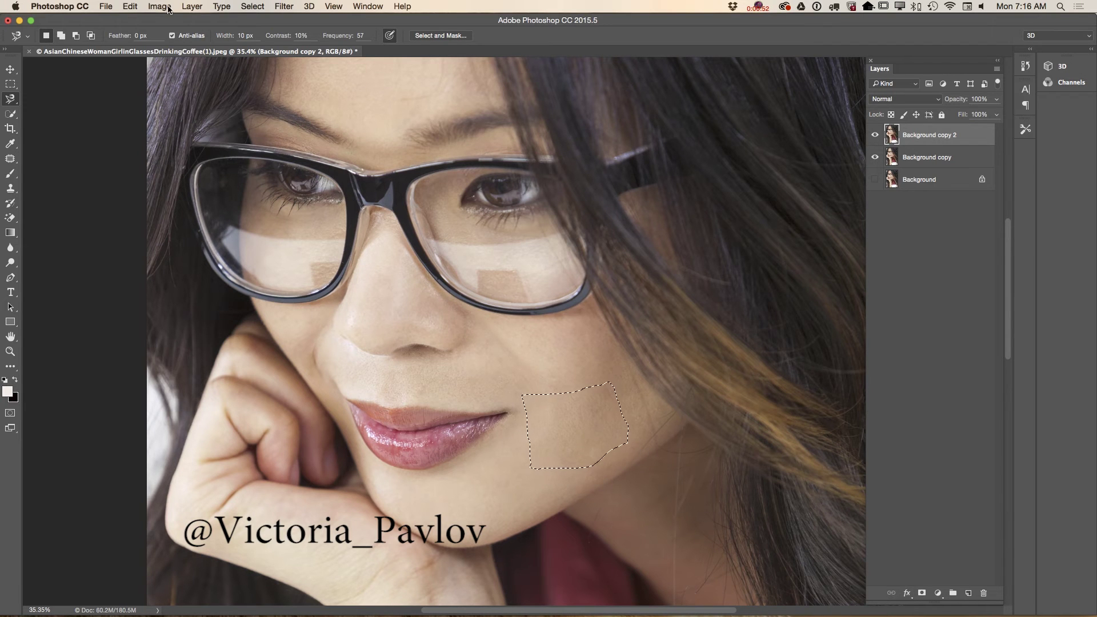
Copy the selected cheek skin, deselect it, and paste the copy onto a new layer.
{"action": "left_click", "coordinate": [130, 6]}
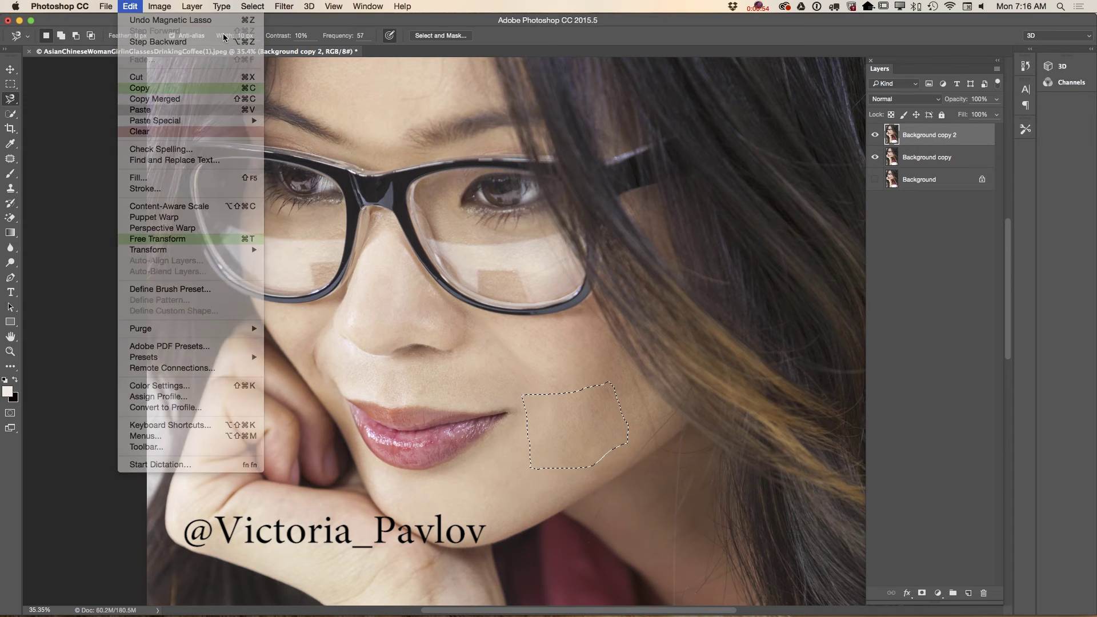
{"action": "key", "text": "Escape"}
{"action": "left_click", "coordinate": [252, 6]}
{"action": "left_click", "coordinate": [258, 32]}
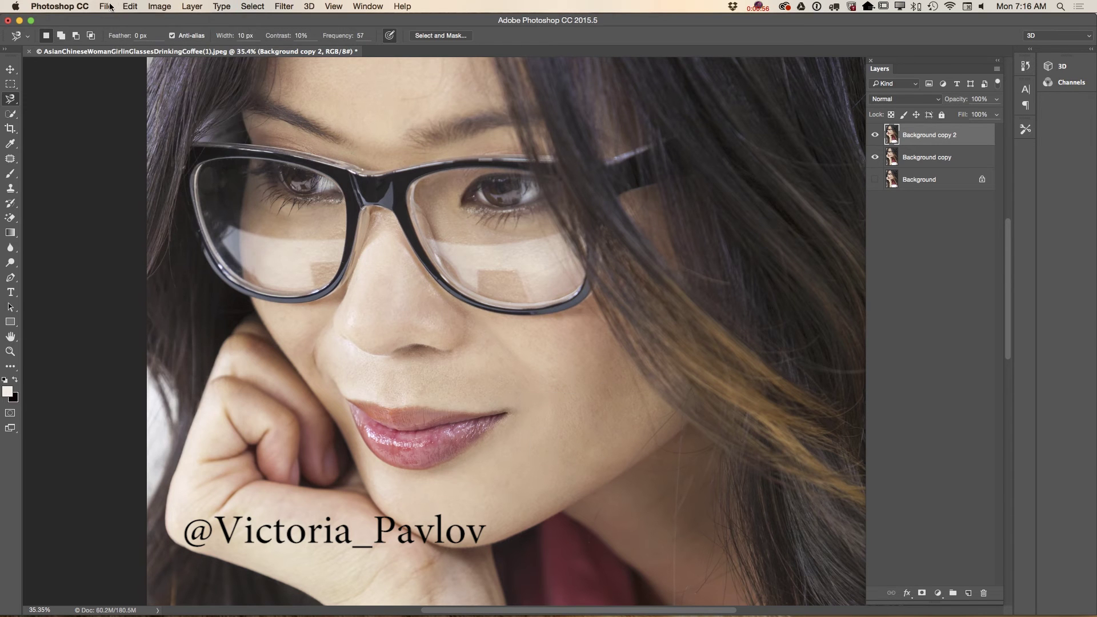
{"action": "left_click", "coordinate": [130, 6]}
{"action": "left_click", "coordinate": [139, 108]}
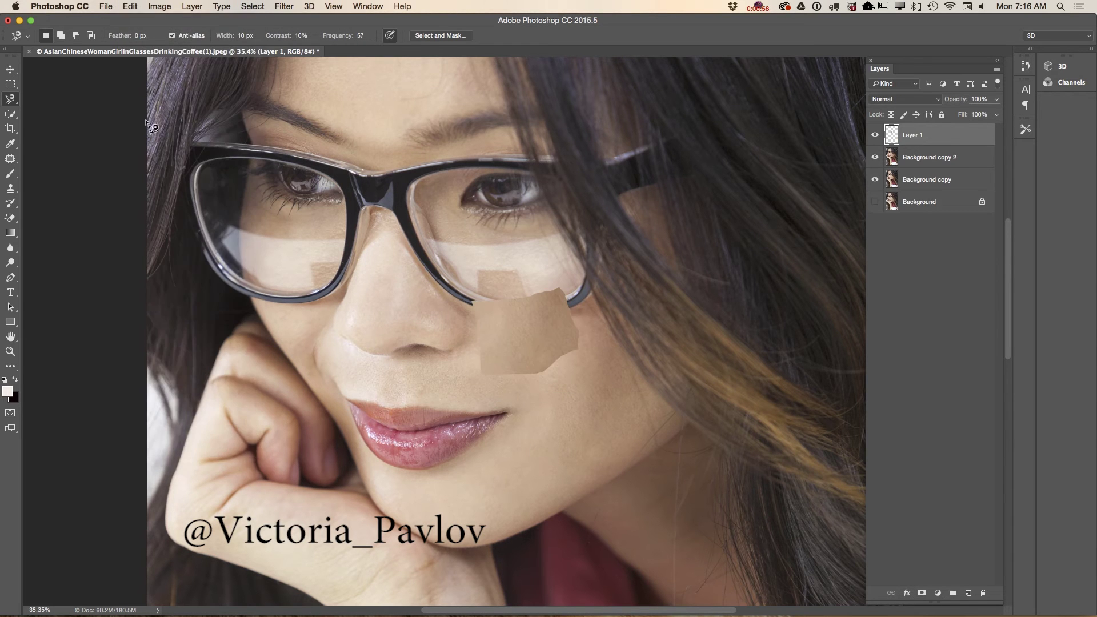
Move the skin patch over the glare in the right lens, then stretch it to about 212% by 124% and rotate it about 4.9°.
{"action": "left_click", "coordinate": [10, 69]}
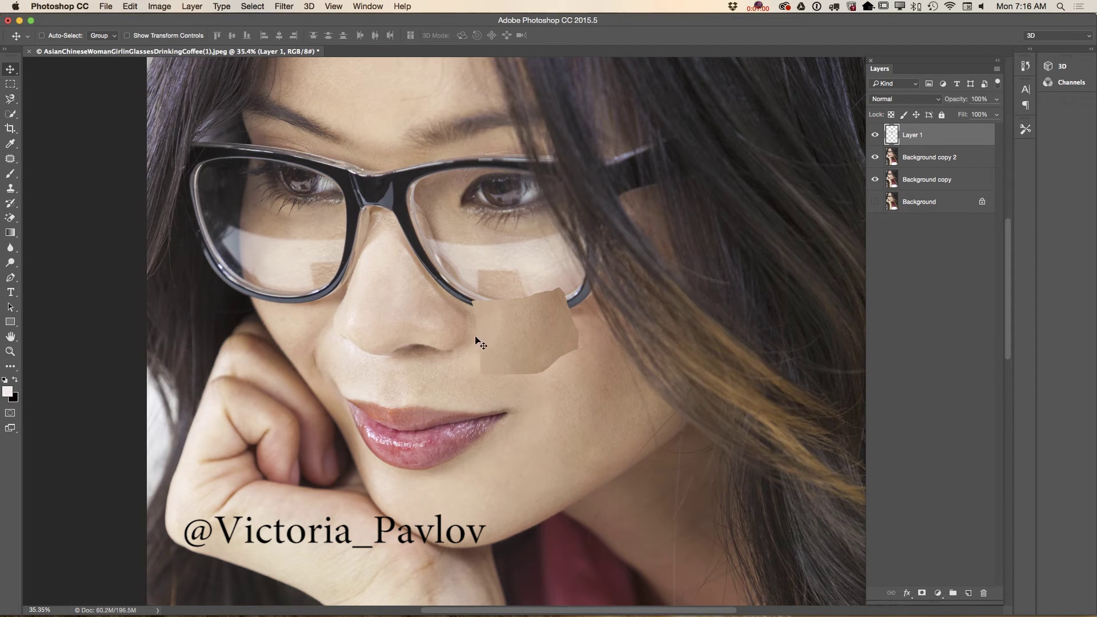
{"action": "left_click_drag", "start_coordinate": [476, 339], "coordinate": [454, 264]}
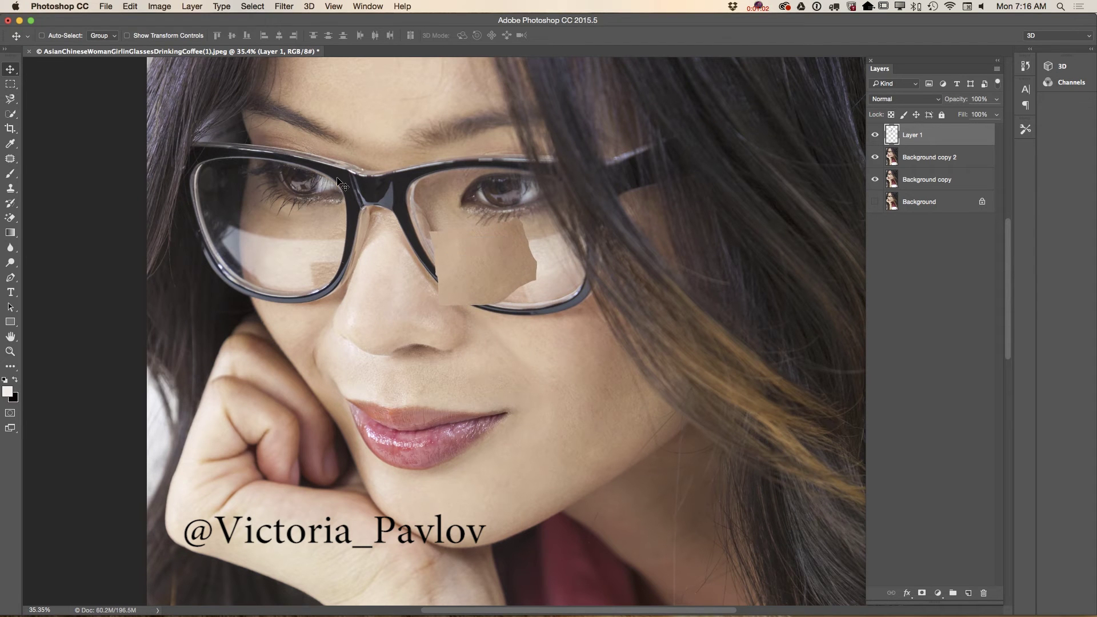
{"action": "left_click", "coordinate": [126, 6]}
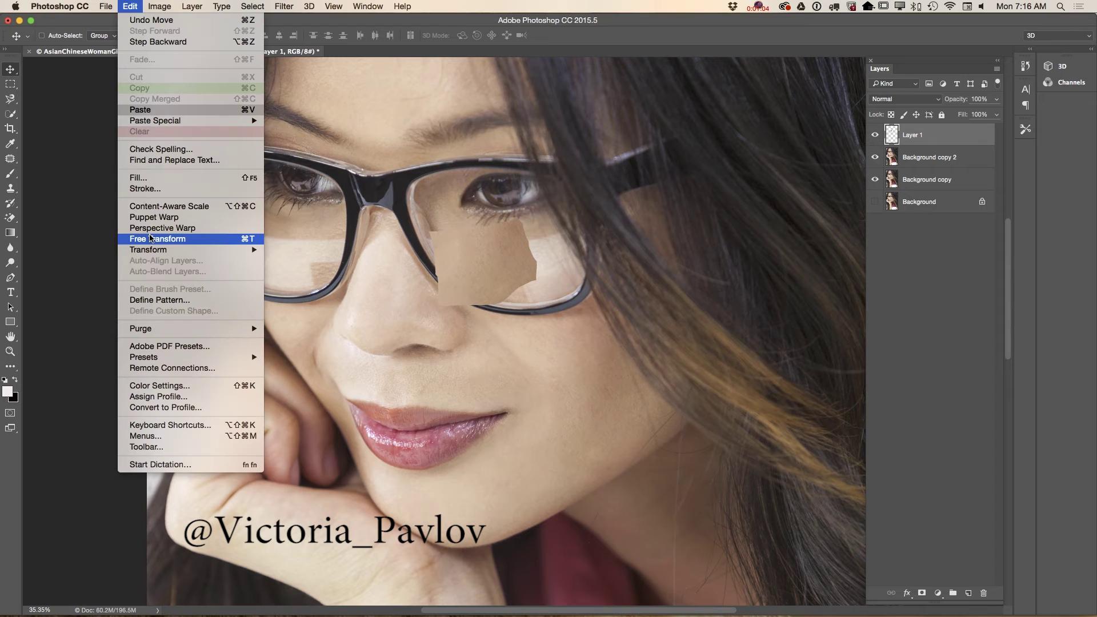
{"action": "left_click", "coordinate": [151, 235]}
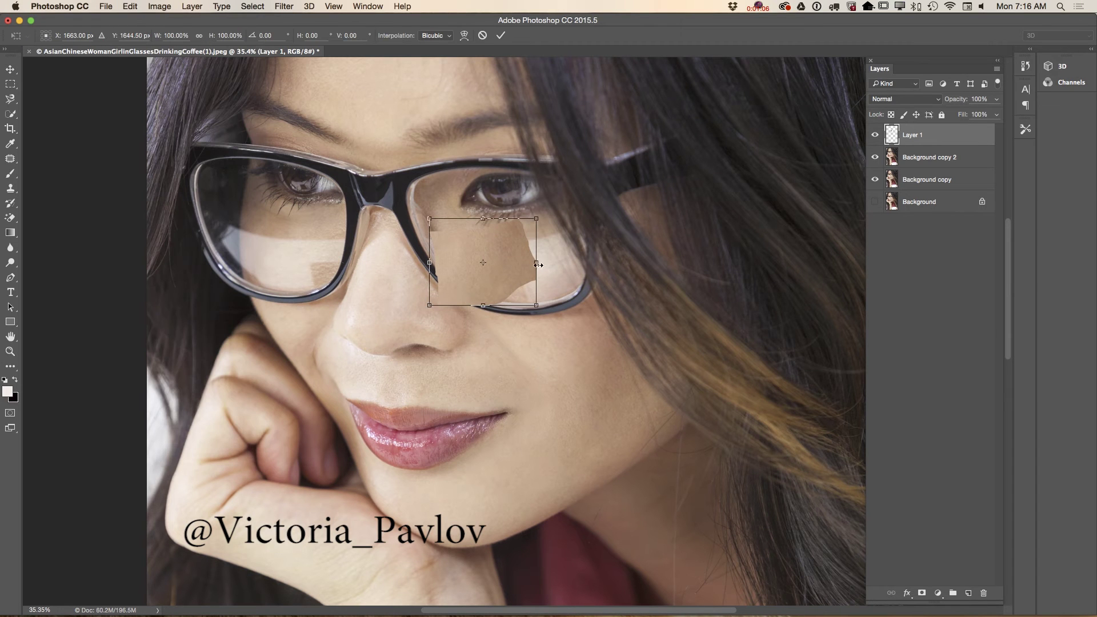
{"action": "left_click_drag", "start_coordinate": [537, 265], "coordinate": [635, 265]}
{"action": "left_click_drag", "start_coordinate": [524, 317], "coordinate": [525, 319]}
{"action": "left_click_drag", "start_coordinate": [425, 216], "coordinate": [407, 211]}
{"action": "left_click_drag", "start_coordinate": [689, 295], "coordinate": [677, 311]}
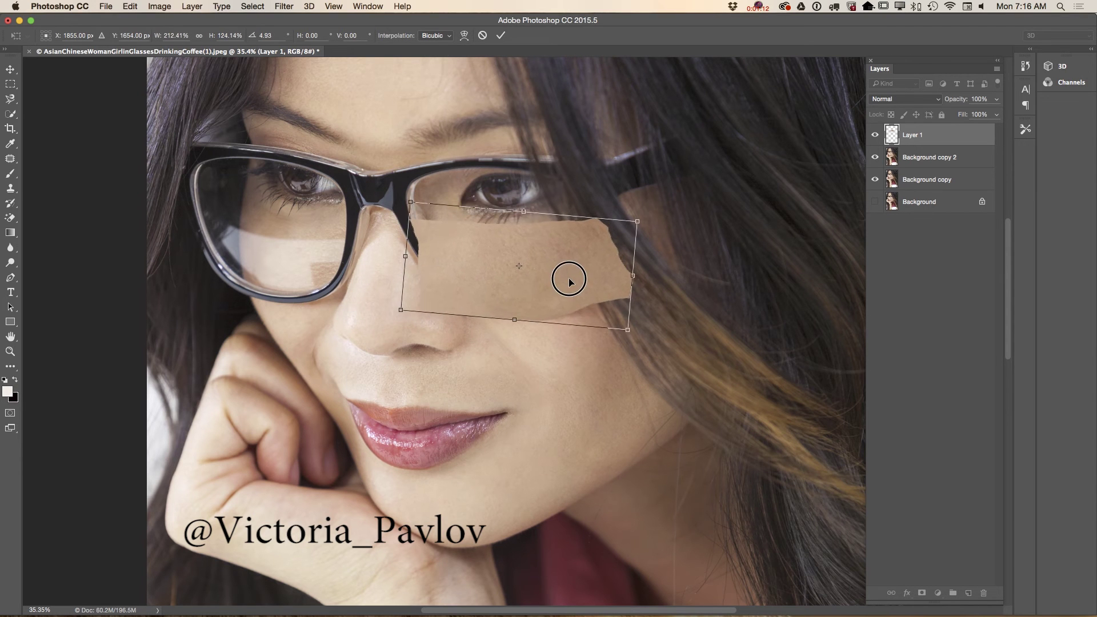
{"action": "left_click_drag", "start_coordinate": [568, 277], "coordinate": [577, 291]}
{"action": "left_click", "coordinate": [501, 35]}
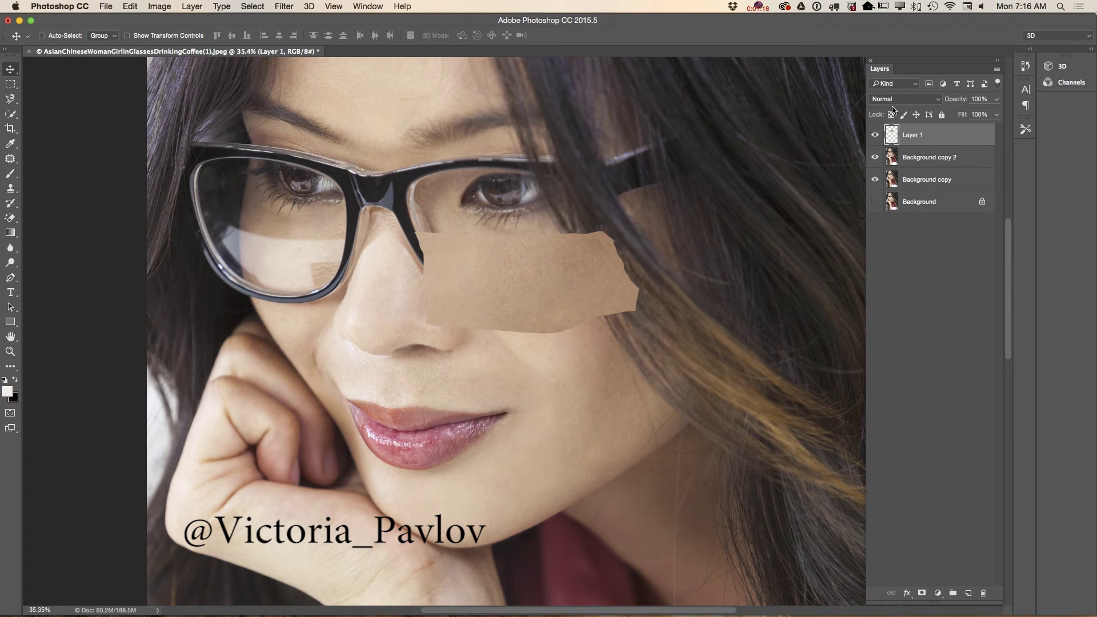
Set the skin patch layer's blend mode to Darken and add a layer mask to it.
{"action": "left_click", "coordinate": [917, 100]}
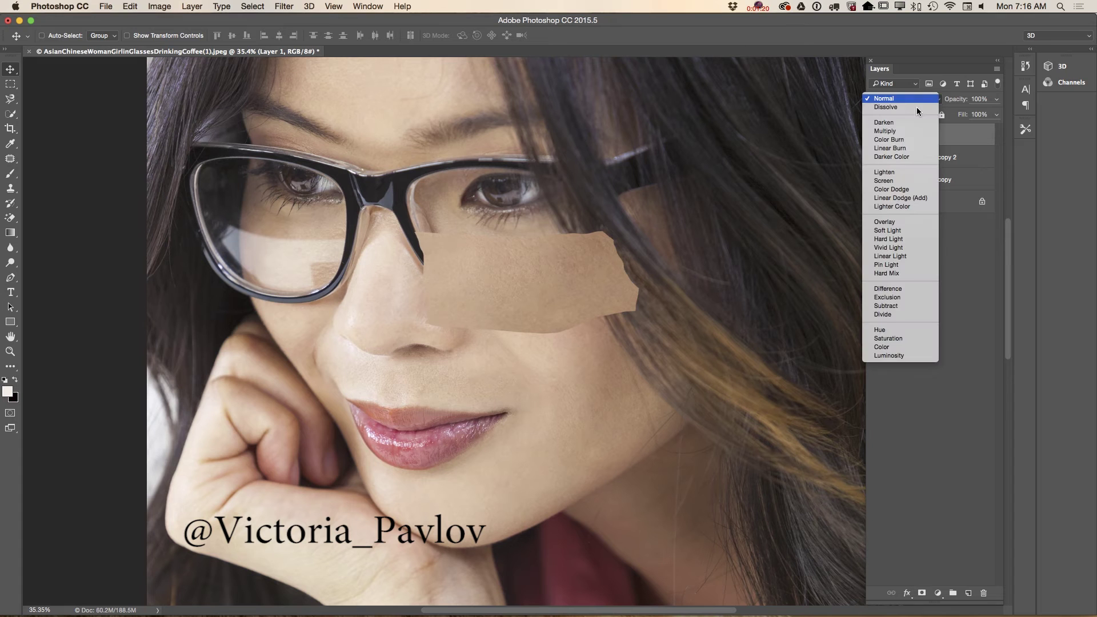
{"action": "left_click", "coordinate": [903, 121]}
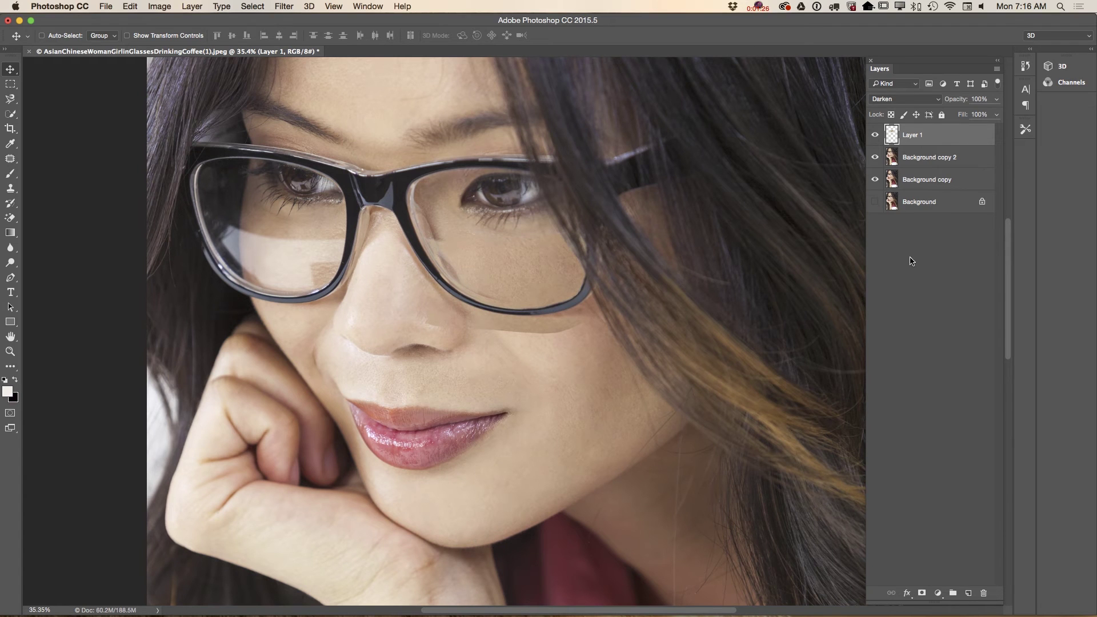
{"action": "left_click", "coordinate": [922, 593]}
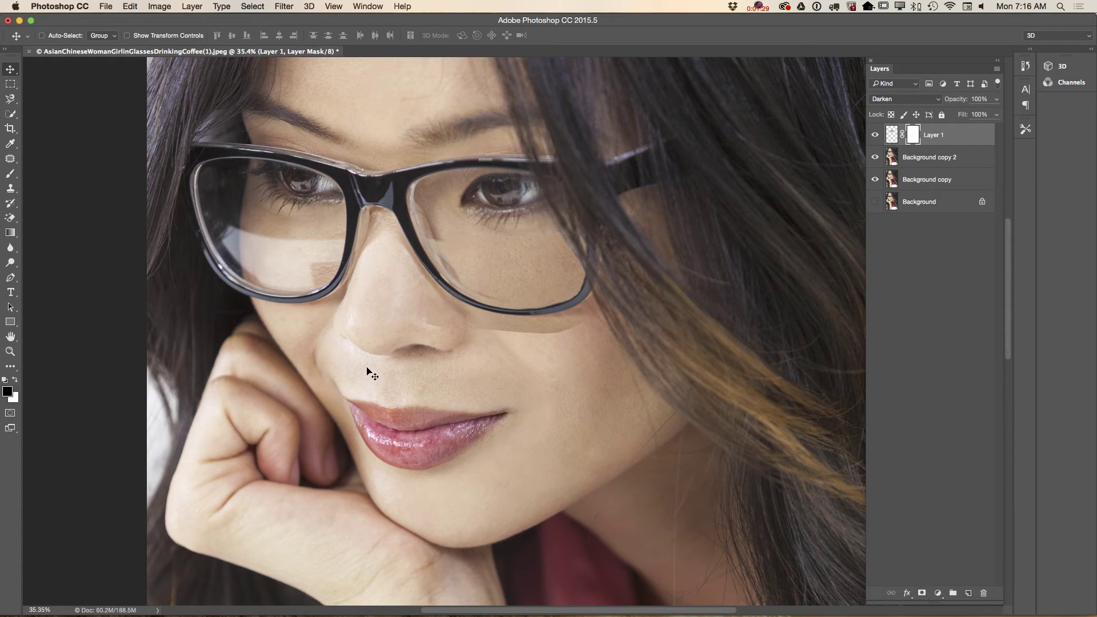
Paint black on the mask with the Brush tool to hide the excess patch below and beside the right lens's frame.
{"action": "left_click", "coordinate": [11, 175]}
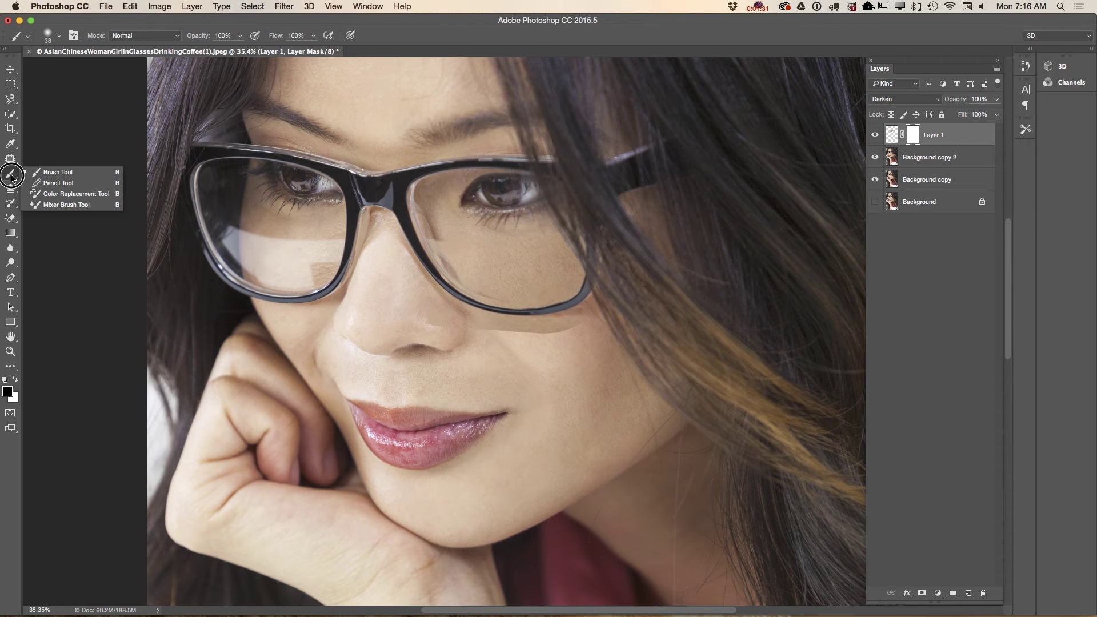
{"action": "left_click", "coordinate": [51, 172]}
{"action": "mouse_move", "coordinate": [484, 318]}
{"action": "left_mouse_down"}
{"action": "mouse_move", "coordinate": [511, 329]}
{"action": "mouse_move", "coordinate": [608, 316]}
{"action": "mouse_move", "coordinate": [576, 318]}
{"action": "left_mouse_up"}
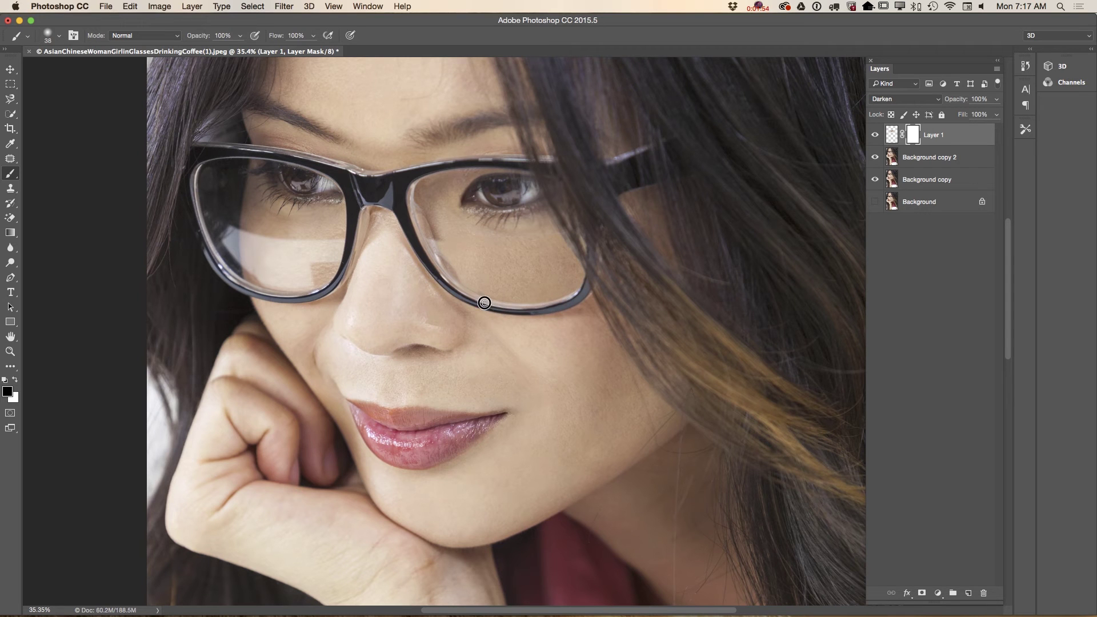
{"action": "mouse_move", "coordinate": [526, 310]}
{"action": "left_mouse_down"}
{"action": "mouse_move", "coordinate": [462, 297]}
{"action": "mouse_move", "coordinate": [415, 242]}
{"action": "left_mouse_up"}
Lower the patch layer's opacity to 73% and merge it down into Background copy 2.
{"action": "left_click", "coordinate": [997, 99]}
{"action": "left_click_drag", "start_coordinate": [997, 114], "coordinate": [980, 114]}
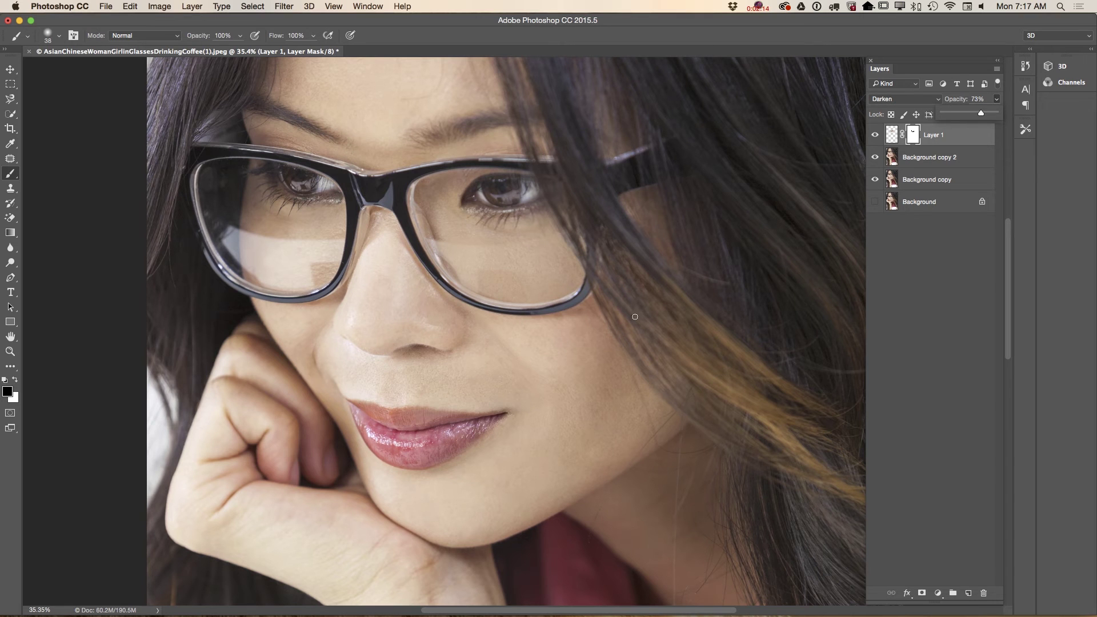
{"action": "left_click", "coordinate": [996, 71]}
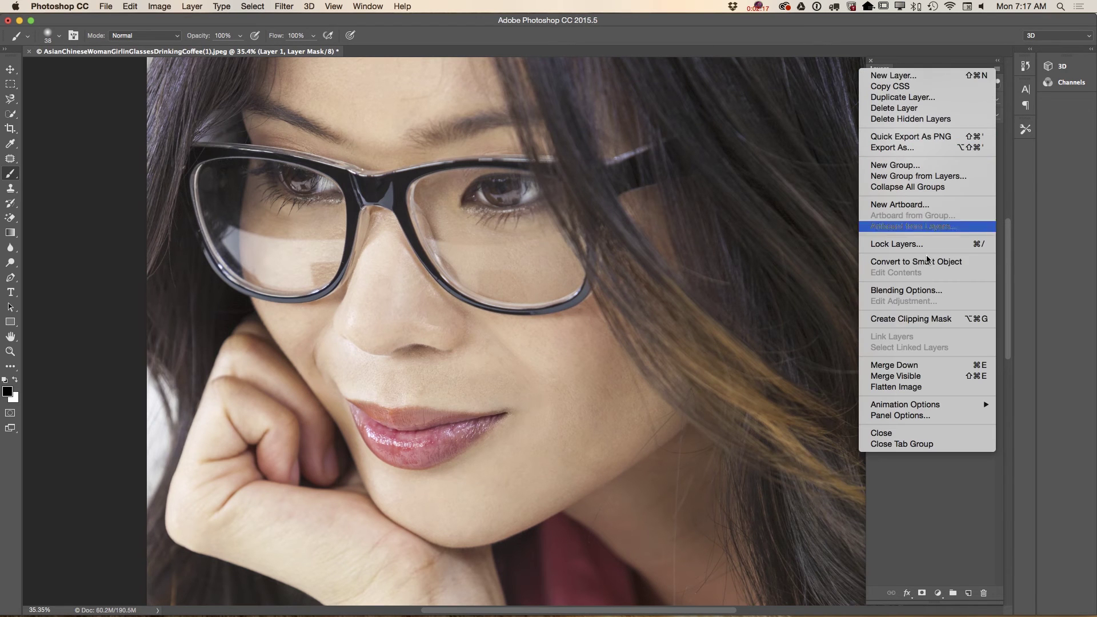
{"action": "left_click", "coordinate": [883, 366]}
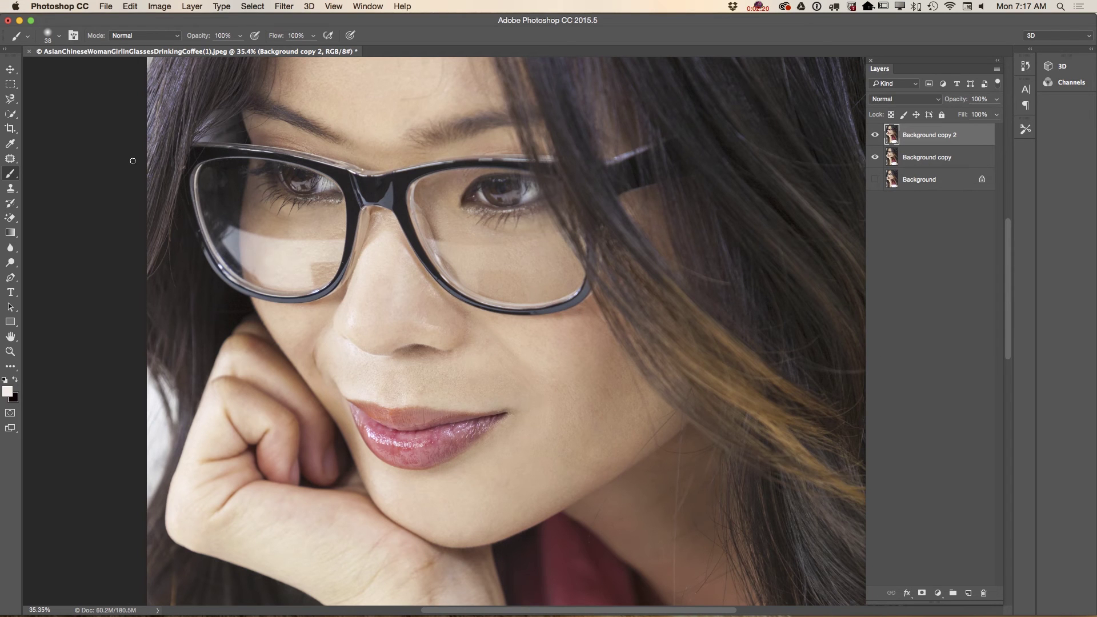
Patch the leftover reflection marks inside the right lens with clean skin using the Patch tool.
{"action": "left_click", "coordinate": [10, 158]}
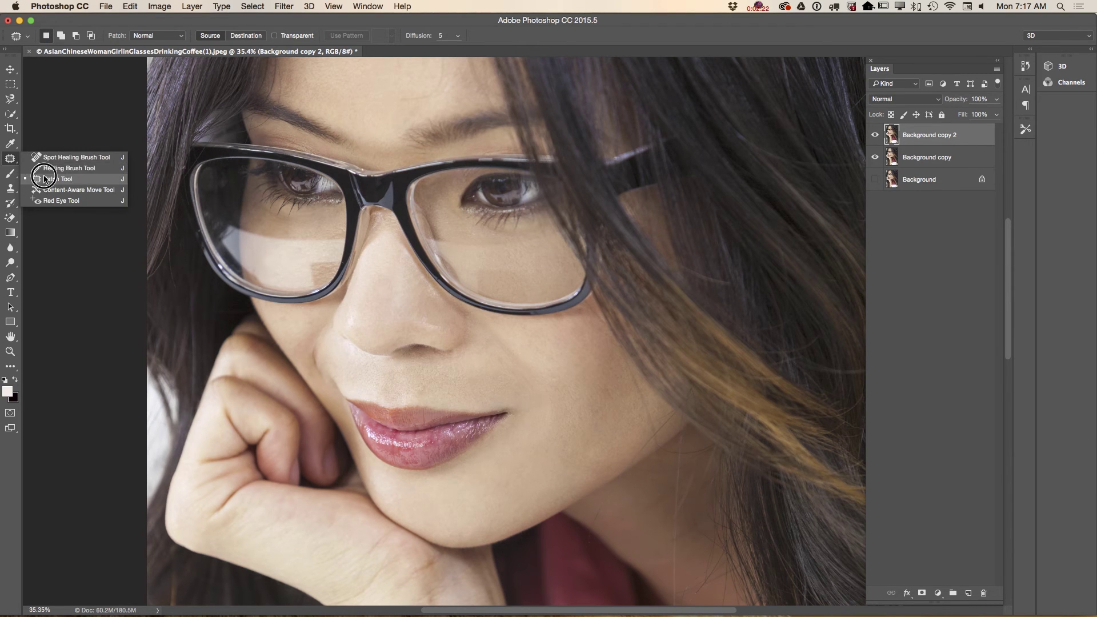
{"action": "left_click", "coordinate": [63, 164]}
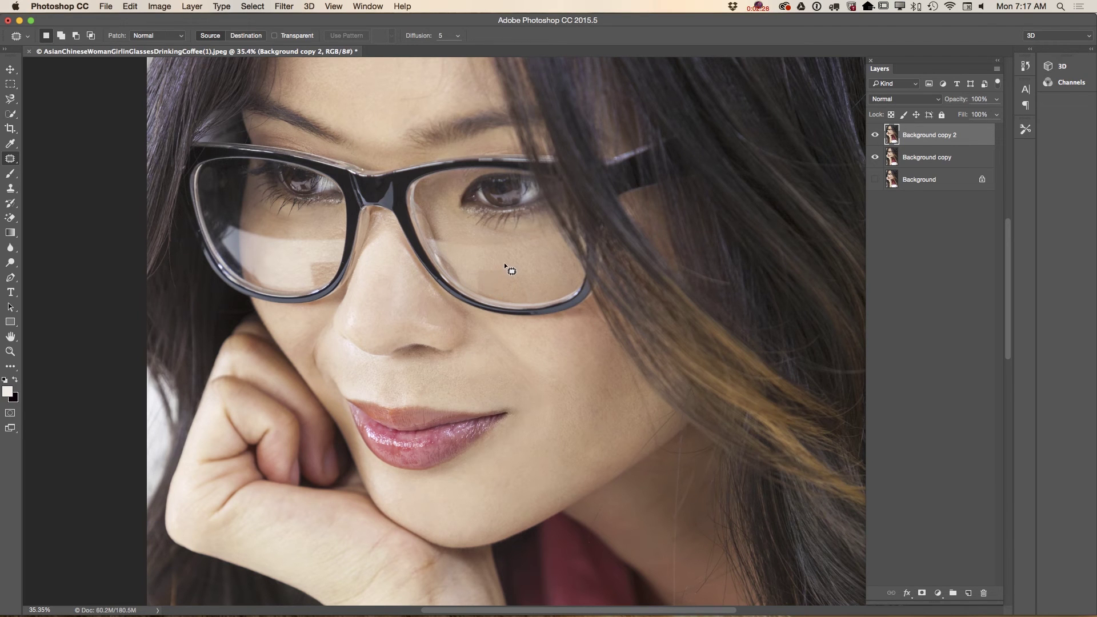
{"action": "mouse_move", "coordinate": [518, 257]}
{"action": "left_mouse_down"}
{"action": "mouse_move", "coordinate": [507, 253]}
{"action": "mouse_move", "coordinate": [517, 254]}
{"action": "left_mouse_up"}
{"action": "left_click", "coordinate": [556, 266]}
{"action": "left_click_drag", "start_coordinate": [571, 259], "coordinate": [560, 263]}
{"action": "left_click", "coordinate": [557, 274]}
Outline a patch of cheek skin beside the mouth with the Polygonal Lasso.
{"action": "left_click_drag", "start_coordinate": [8, 102], "coordinate": [52, 108]}
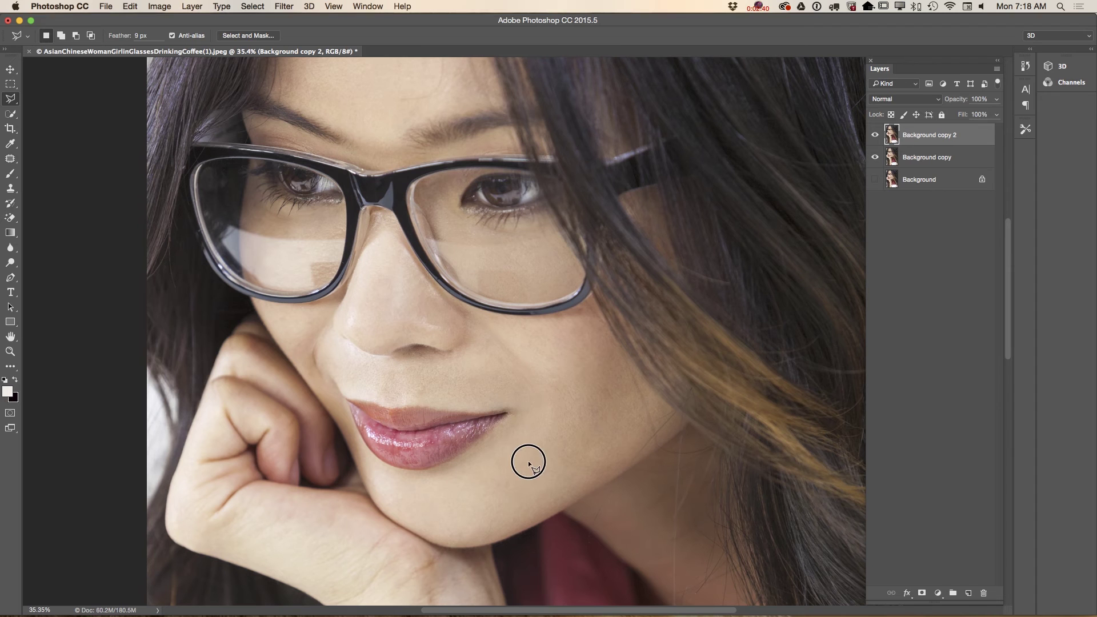
{"action": "left_click", "coordinate": [528, 394]}
{"action": "left_click", "coordinate": [527, 456]}
Copy the outlined skin area, clear the selection, and paste the copy as a new layer above Background copy 2.
{"action": "left_click", "coordinate": [128, 7]}
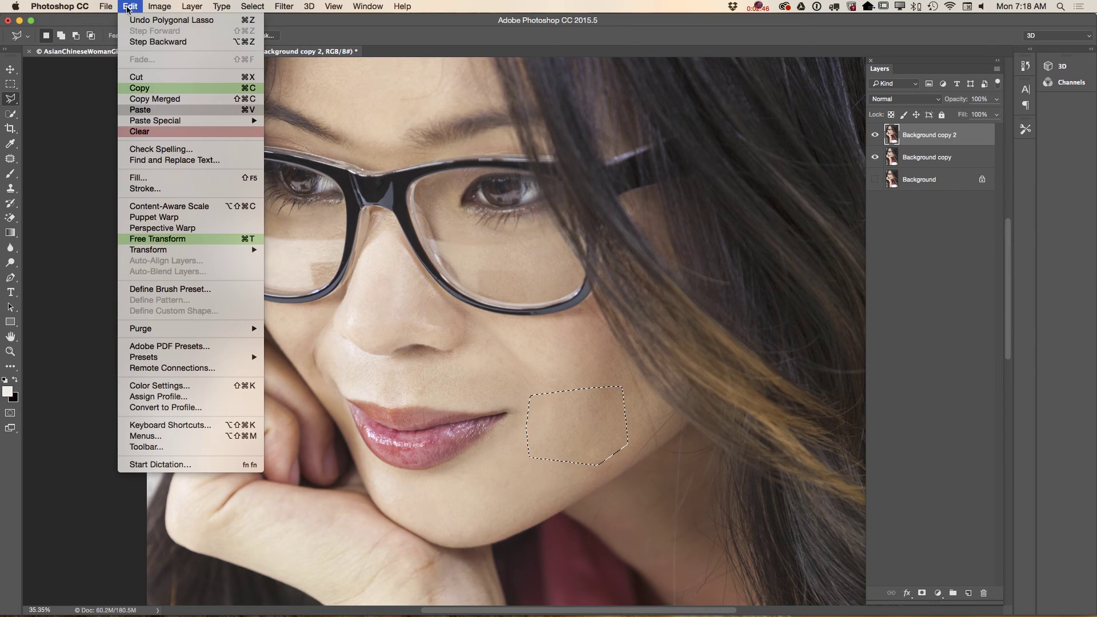
{"action": "left_click", "coordinate": [252, 7]}
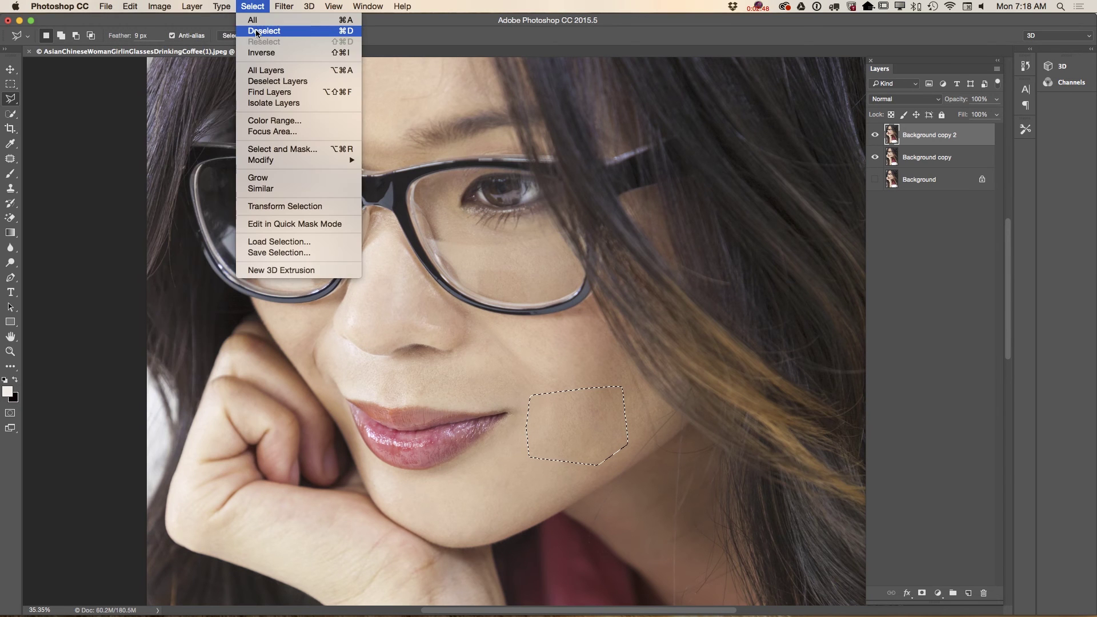
{"action": "left_click", "coordinate": [256, 33]}
{"action": "left_click", "coordinate": [129, 6]}
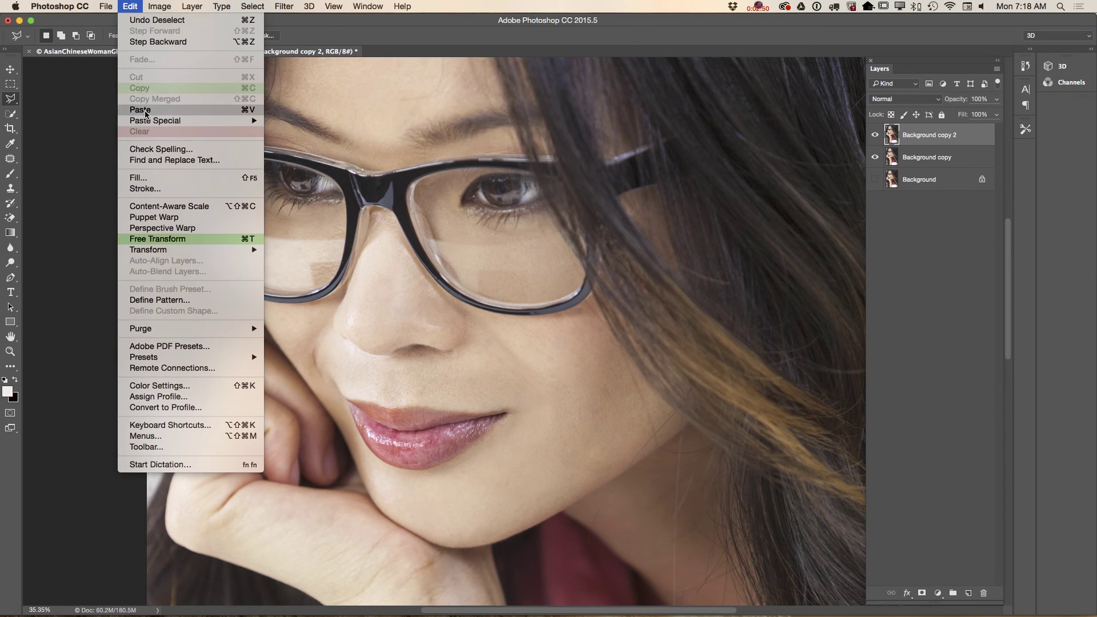
{"action": "left_click", "coordinate": [145, 112]}
Move the pasted skin patch onto the left lens's lower half and rotate it about -179° with Free Transform.
{"action": "left_click", "coordinate": [11, 69]}
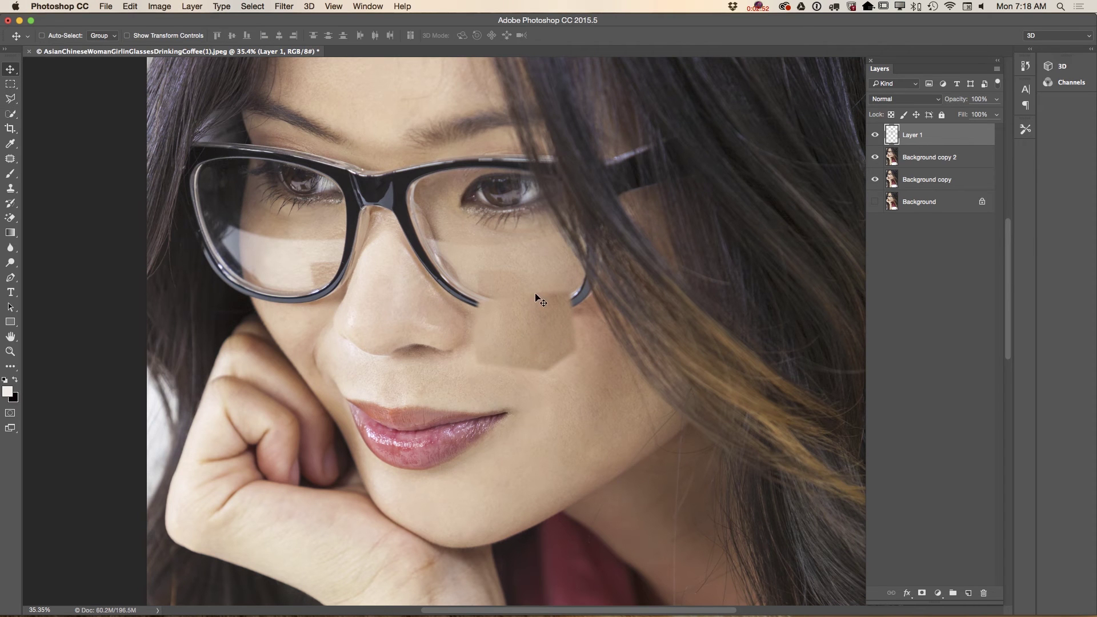
{"action": "left_click_drag", "start_coordinate": [542, 322], "coordinate": [299, 256]}
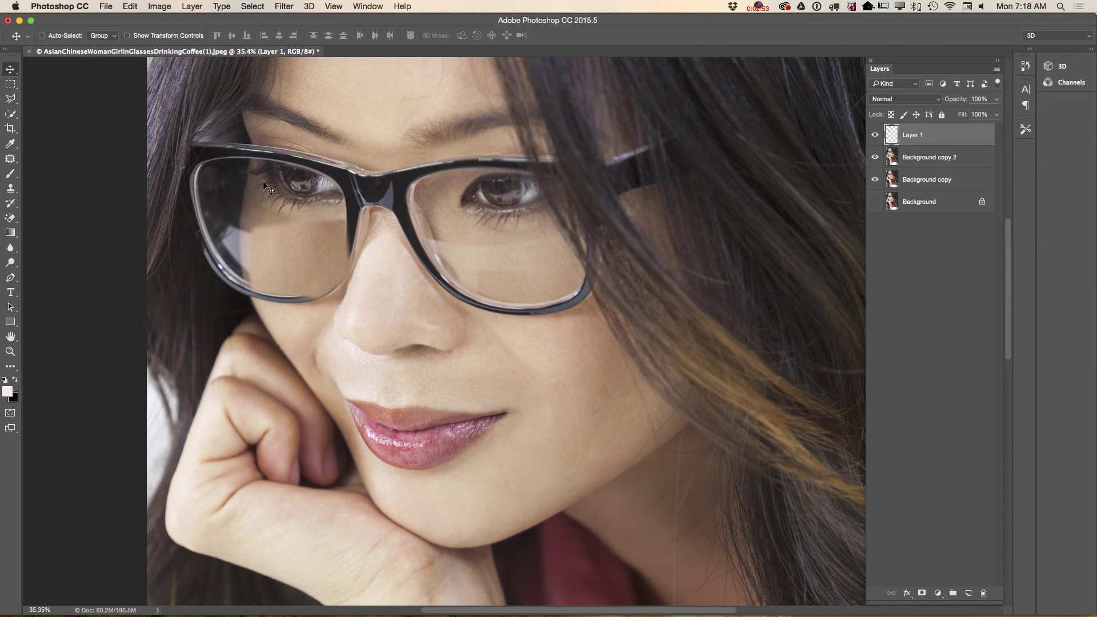
{"action": "left_click", "coordinate": [129, 6]}
{"action": "left_click", "coordinate": [132, 110]}
{"action": "left_click", "coordinate": [128, 8]}
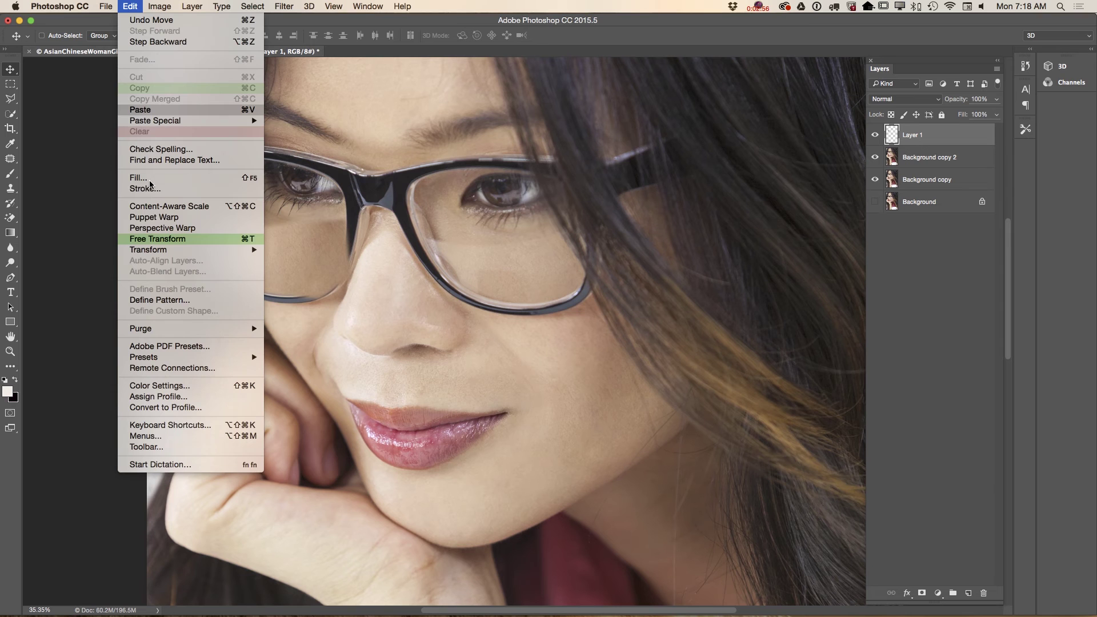
{"action": "left_click", "coordinate": [169, 237]}
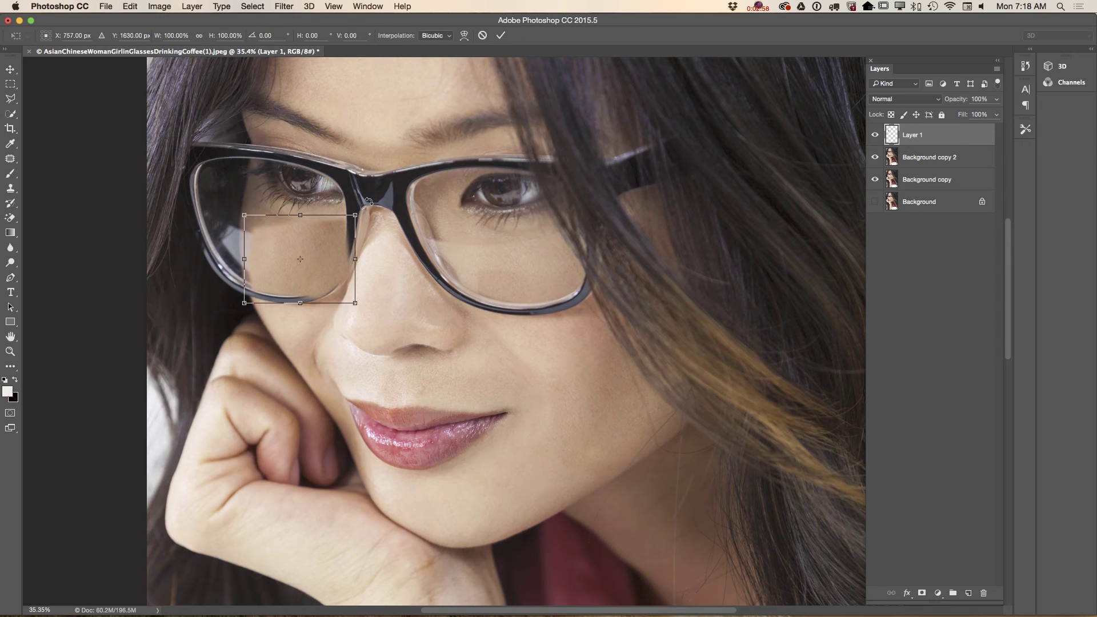
{"action": "left_click_drag", "start_coordinate": [369, 201], "coordinate": [244, 303]}
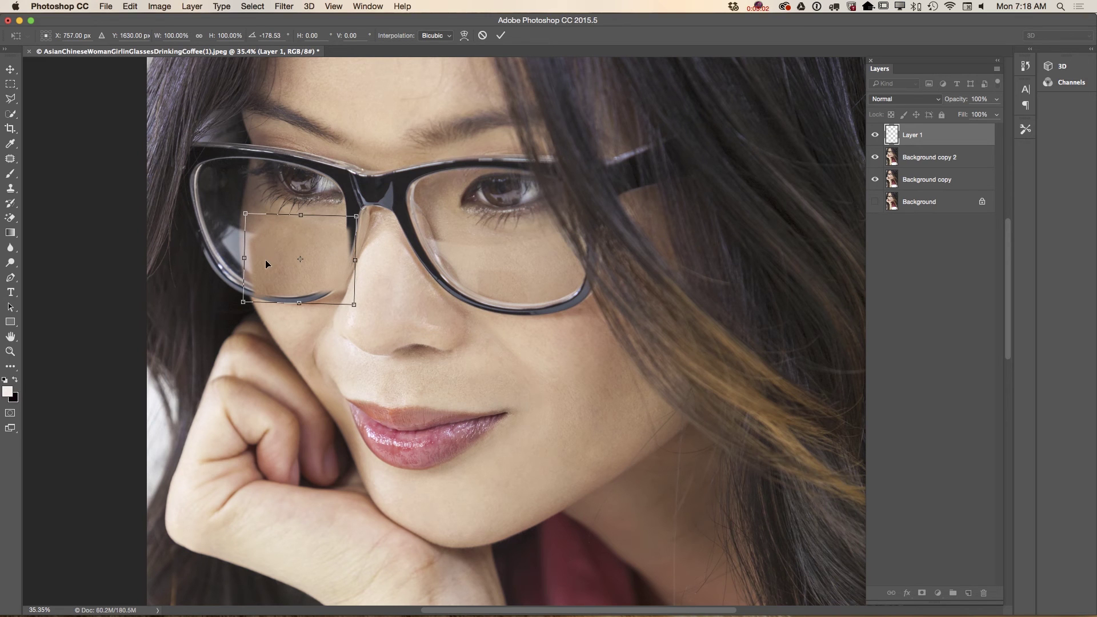
{"action": "left_click_drag", "start_coordinate": [271, 256], "coordinate": [259, 243]}
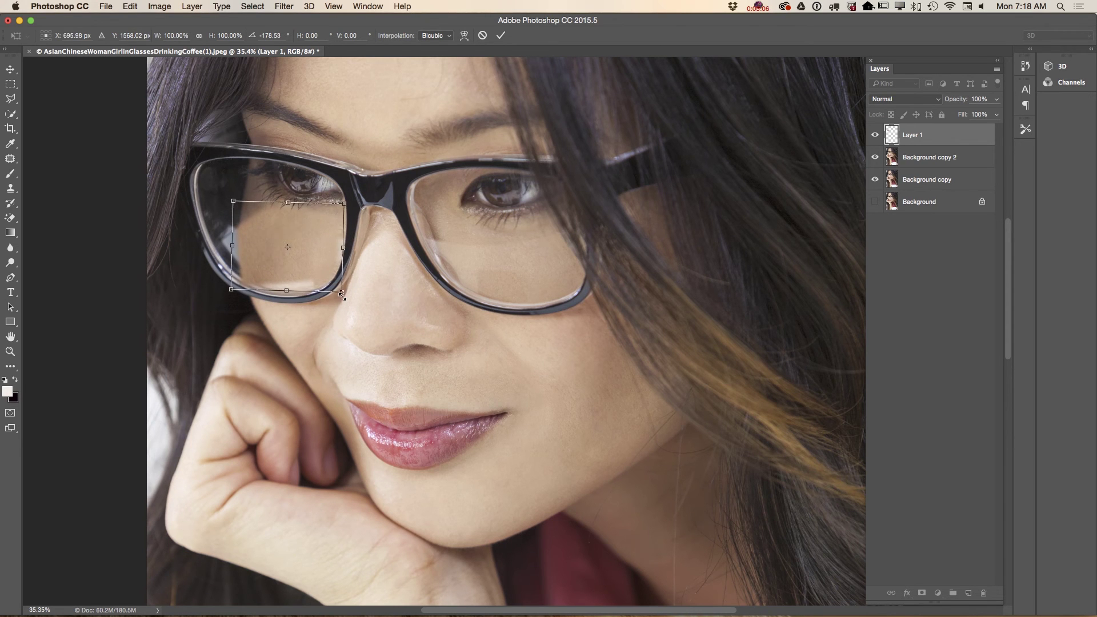
Stretch the patch to about 147% width and 100% height, rotate it to about -171° over the left lens, and apply the transform.
{"action": "mouse_move", "coordinate": [342, 290]}
{"action": "left_mouse_down"}
{"action": "mouse_move", "coordinate": [392, 323]}
{"action": "mouse_move", "coordinate": [339, 278]}
{"action": "left_mouse_up"}
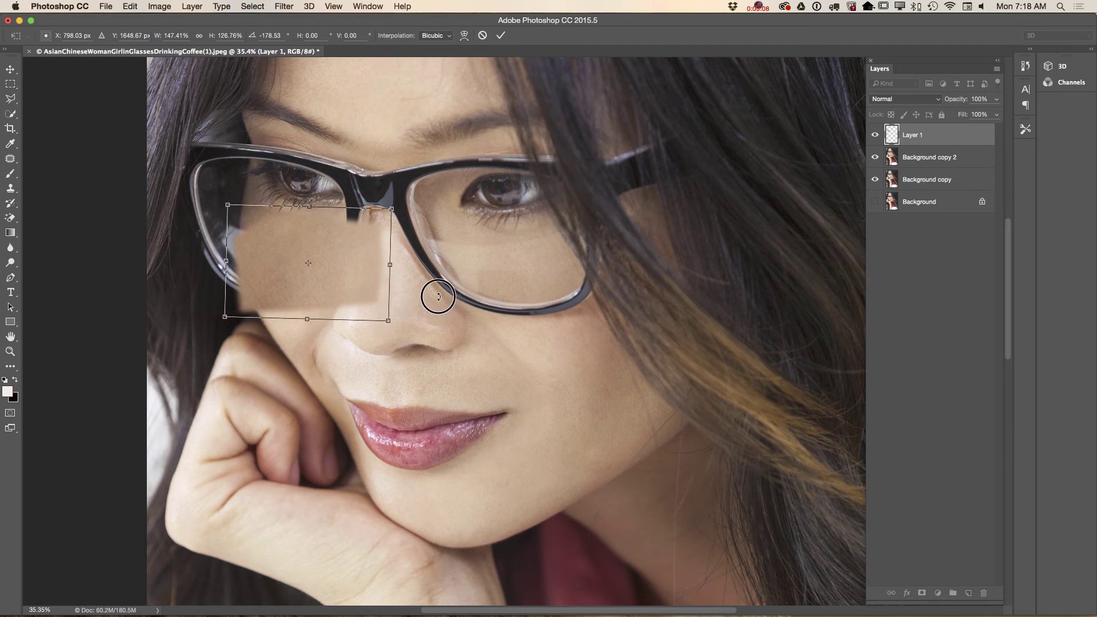
{"action": "left_click_drag", "start_coordinate": [436, 294], "coordinate": [436, 311]}
{"action": "left_click_drag", "start_coordinate": [319, 273], "coordinate": [316, 279]}
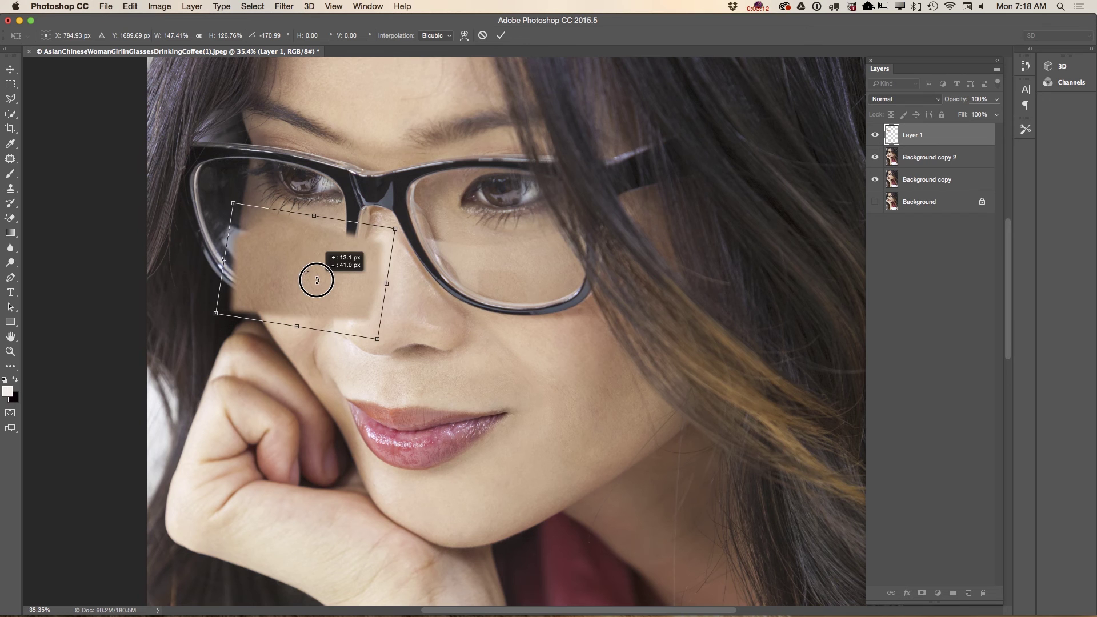
{"action": "left_click_drag", "start_coordinate": [297, 326], "coordinate": [295, 303]}
{"action": "left_click", "coordinate": [304, 279]}
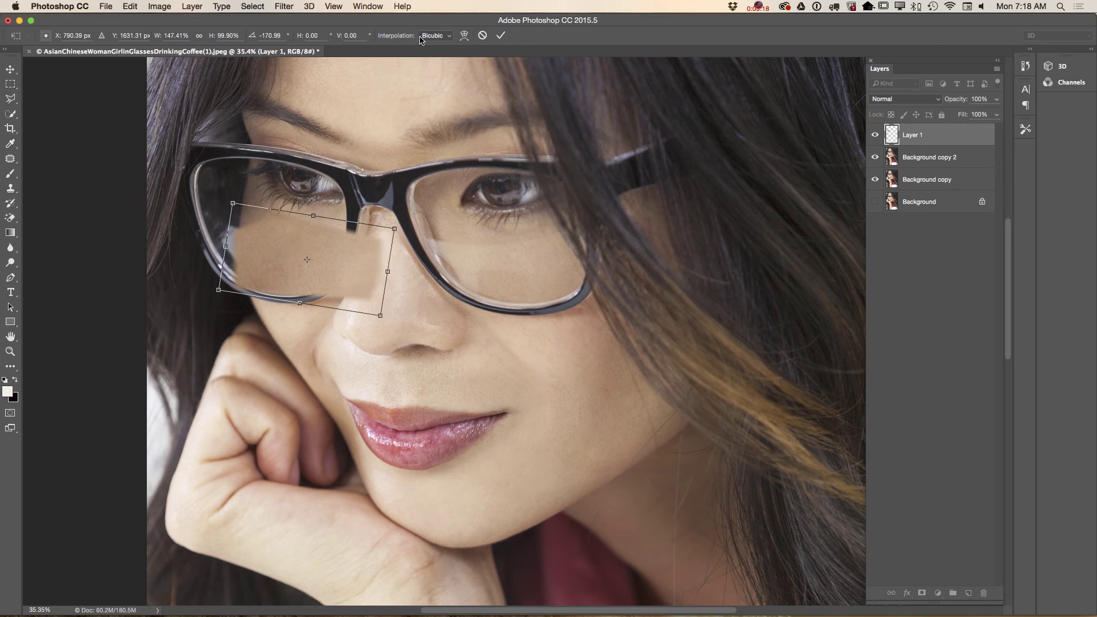
{"action": "left_click", "coordinate": [501, 35]}
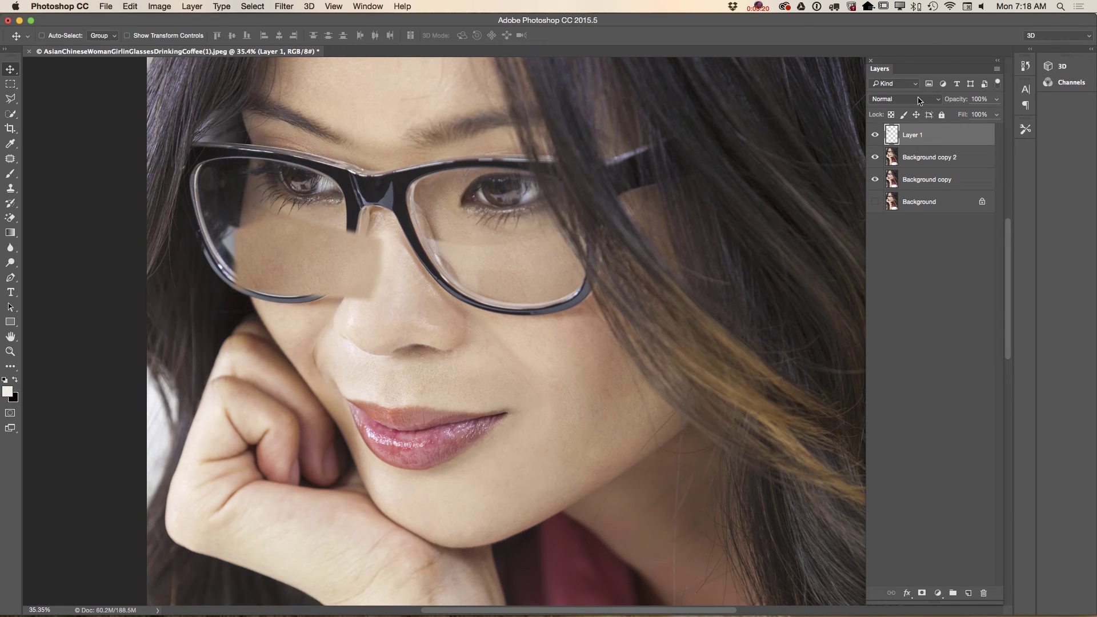
Set the patch layer's blend mode to Darken and add a layer mask to it.
{"action": "left_click", "coordinate": [921, 99]}
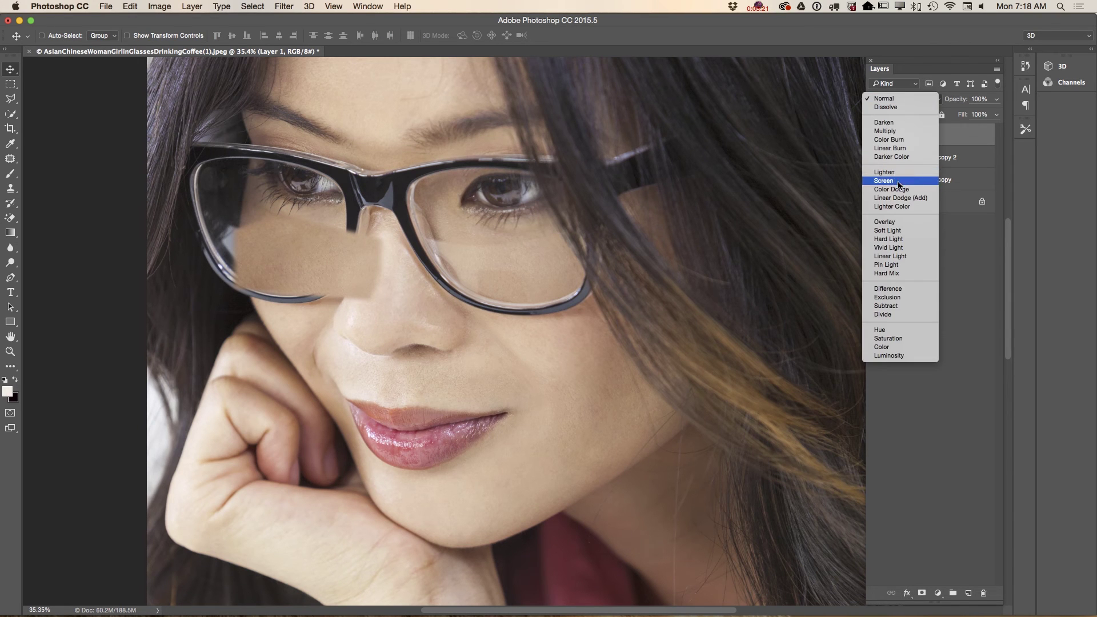
{"action": "left_click", "coordinate": [900, 123]}
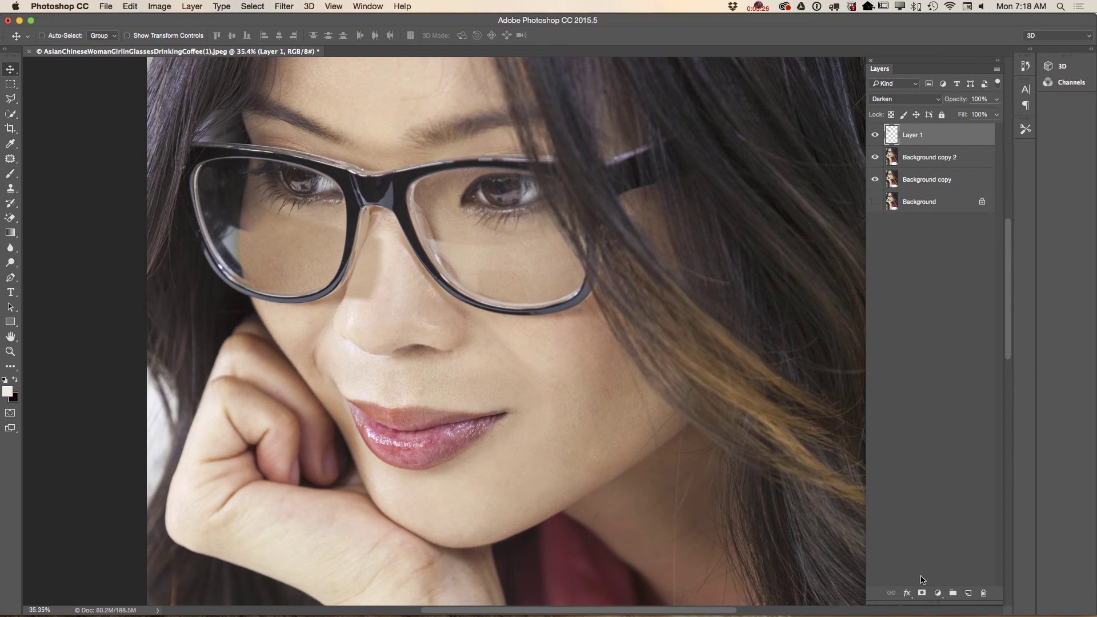
{"action": "left_click", "coordinate": [921, 593]}
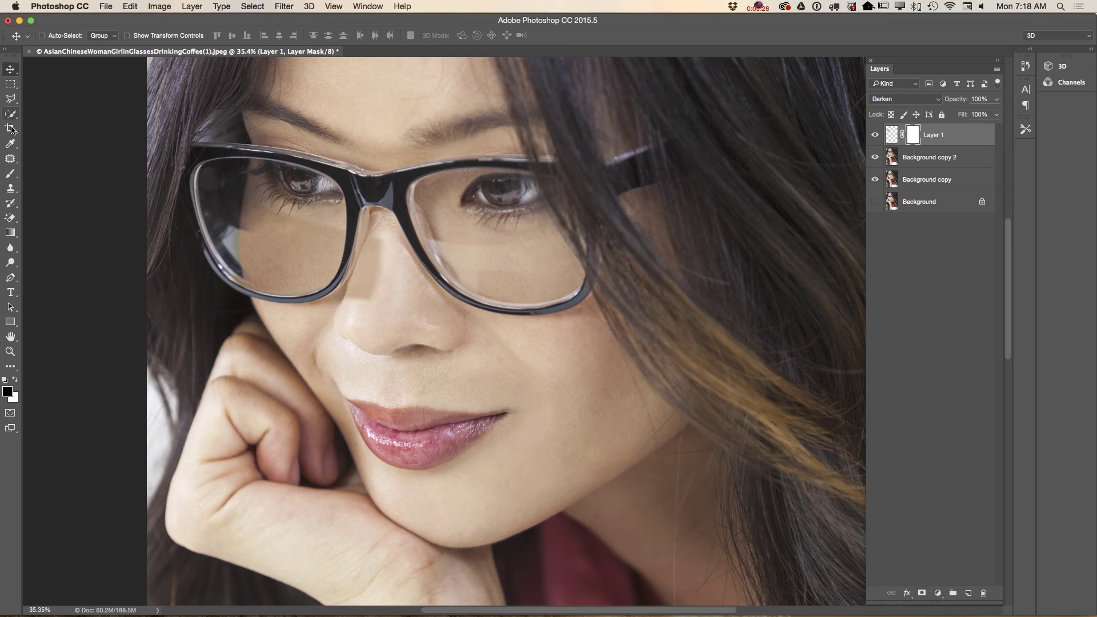
Mask the patch off the glasses frame and nose with a 76 px black brush, touching up inside the left lens in white.
{"action": "left_click", "coordinate": [11, 174]}
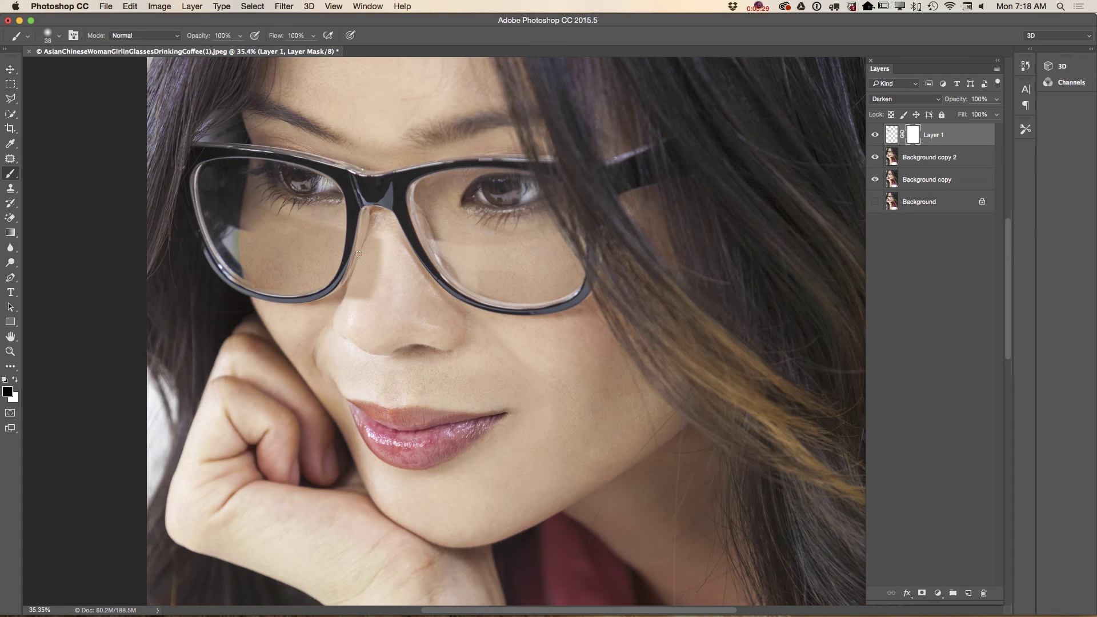
{"action": "right_click", "coordinate": [383, 247]}
{"action": "left_click_drag", "start_coordinate": [460, 276], "coordinate": [471, 276]}
{"action": "mouse_move", "coordinate": [365, 280]}
{"action": "left_mouse_down"}
{"action": "mouse_move", "coordinate": [375, 224]}
{"action": "mouse_move", "coordinate": [347, 284]}
{"action": "mouse_move", "coordinate": [387, 277]}
{"action": "mouse_move", "coordinate": [358, 282]}
{"action": "mouse_move", "coordinate": [370, 221]}
{"action": "mouse_move", "coordinate": [340, 281]}
{"action": "left_mouse_up"}
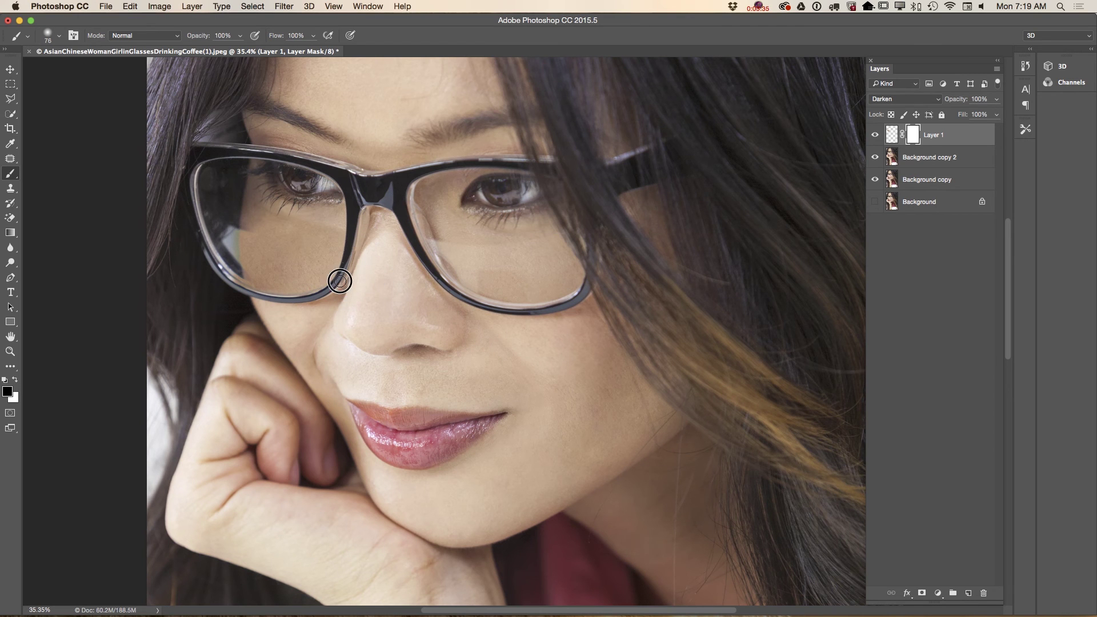
{"action": "mouse_move", "coordinate": [221, 277]}
{"action": "left_mouse_down"}
{"action": "mouse_move", "coordinate": [297, 302]}
{"action": "mouse_move", "coordinate": [235, 288]}
{"action": "mouse_move", "coordinate": [283, 301]}
{"action": "mouse_move", "coordinate": [239, 290]}
{"action": "mouse_move", "coordinate": [264, 300]}
{"action": "mouse_move", "coordinate": [324, 292]}
{"action": "mouse_move", "coordinate": [289, 304]}
{"action": "mouse_move", "coordinate": [330, 289]}
{"action": "mouse_move", "coordinate": [257, 301]}
{"action": "mouse_move", "coordinate": [227, 284]}
{"action": "mouse_move", "coordinate": [334, 291]}
{"action": "left_mouse_up"}
{"action": "left_click", "coordinate": [16, 380]}
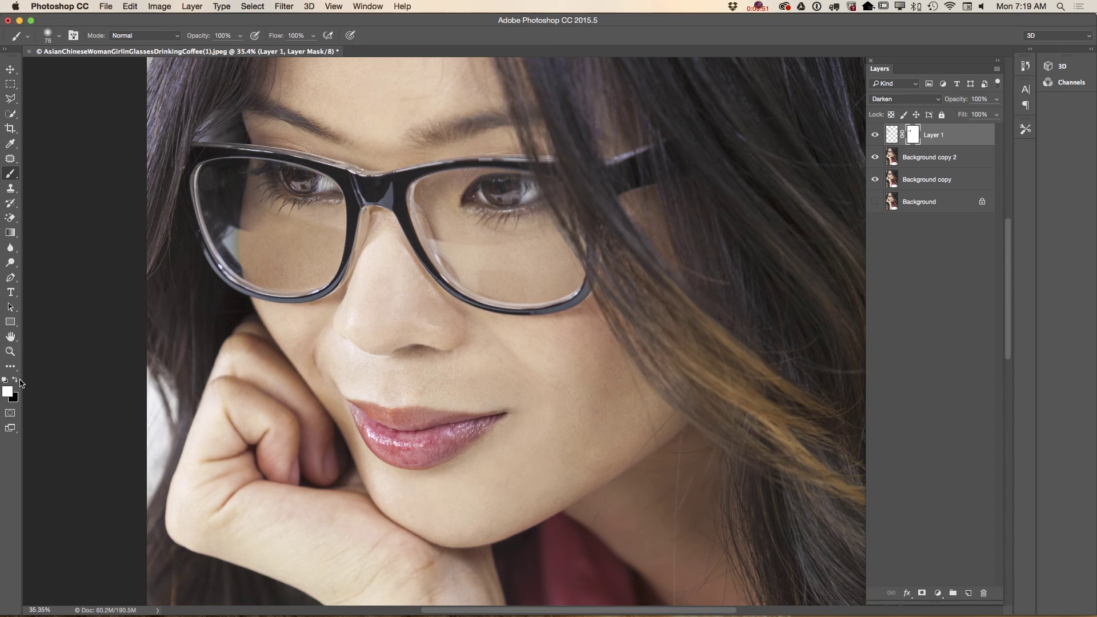
{"action": "mouse_move", "coordinate": [284, 285]}
{"action": "left_mouse_down"}
{"action": "mouse_move", "coordinate": [319, 278]}
{"action": "mouse_move", "coordinate": [284, 282]}
{"action": "left_mouse_up"}
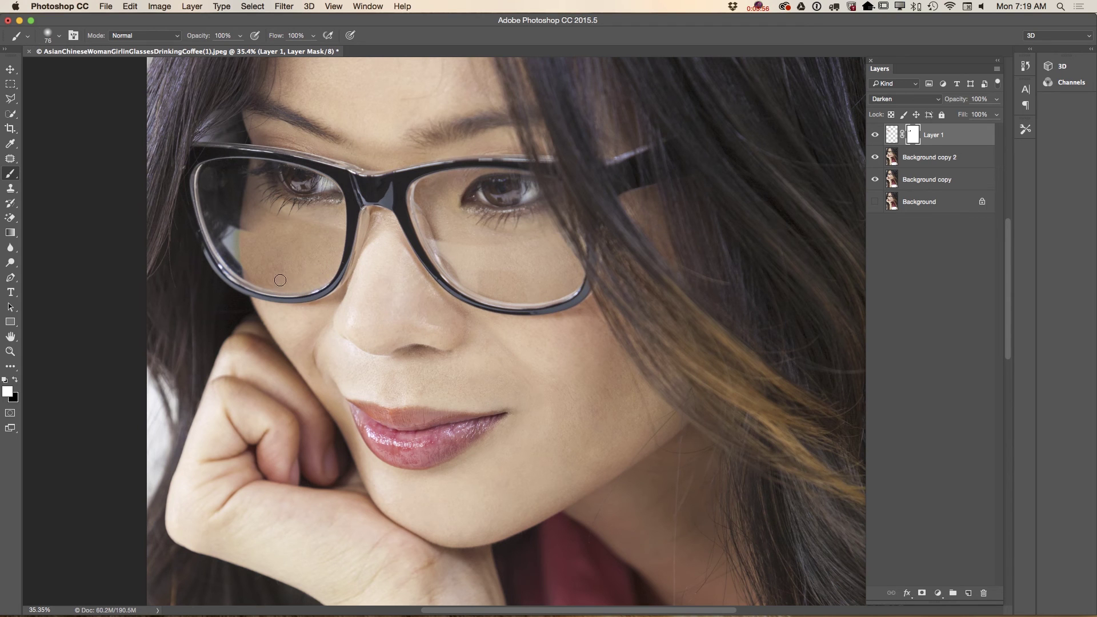
Lower the patch layer's opacity slightly and merge it down into Background copy 2.
{"action": "left_click", "coordinate": [996, 100]}
{"action": "left_click_drag", "start_coordinate": [996, 114], "coordinate": [982, 114]}
{"action": "left_click", "coordinate": [998, 70]}
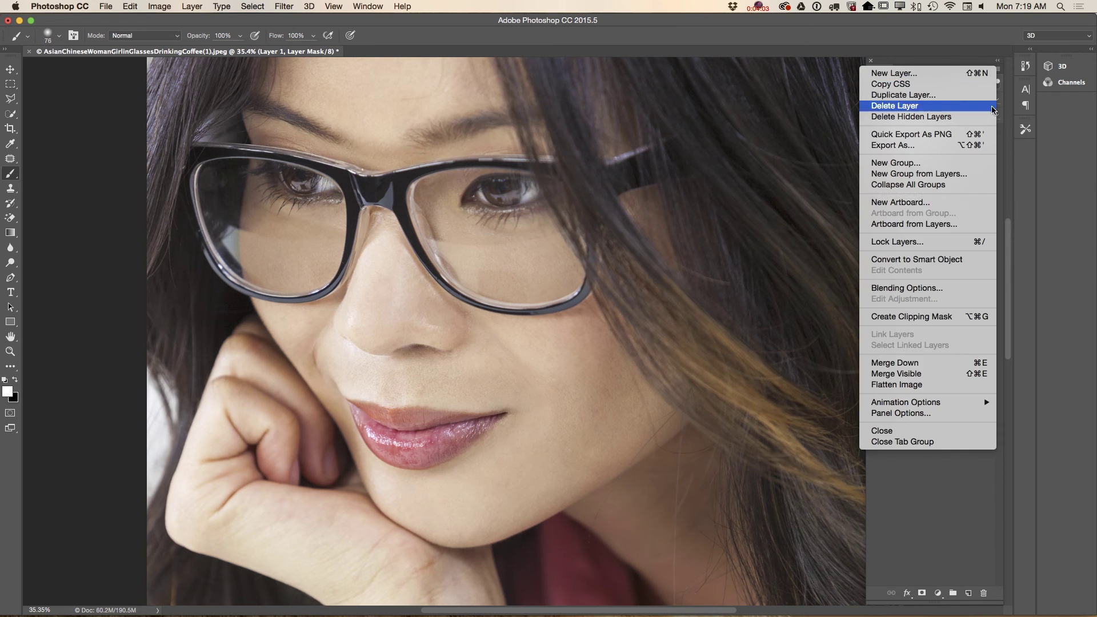
{"action": "left_click", "coordinate": [910, 364]}
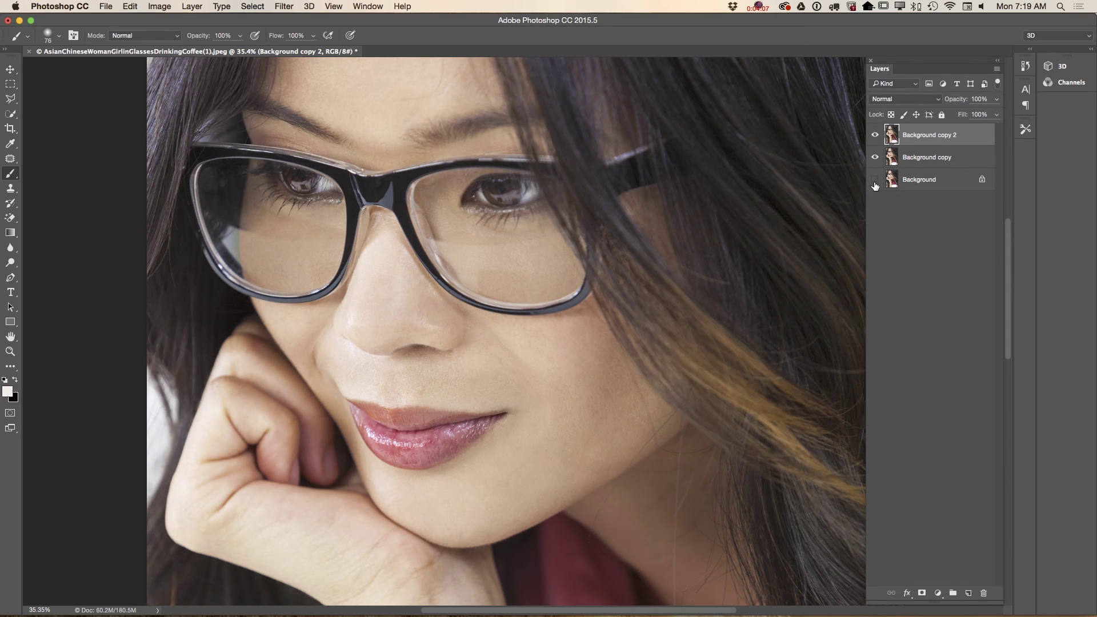
Hide Background copy, show the original Background, and toggle Background copy 2 to compare the retouch with the original.
{"action": "left_click", "coordinate": [875, 157]}
{"action": "left_click", "coordinate": [875, 135]}
{"action": "left_click", "coordinate": [876, 135]}
Duplicate Background copy 2 as a new top layer and set the Clone Stamp's flow to 68%.
{"action": "left_click_drag", "start_coordinate": [955, 139], "coordinate": [966, 593]}
{"action": "left_click", "coordinate": [10, 351]}
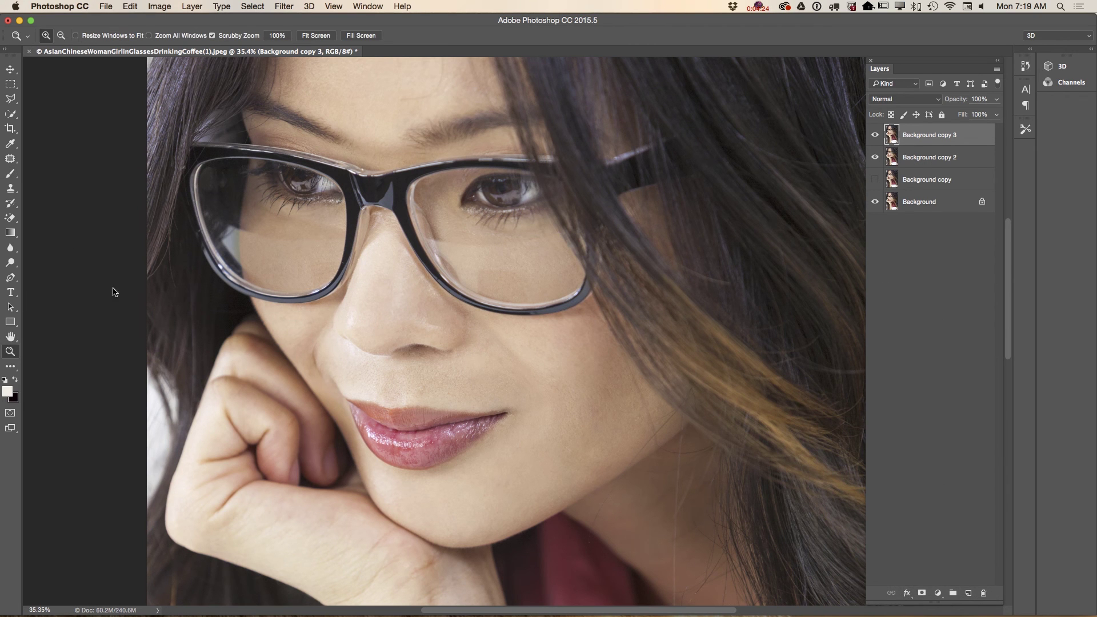
{"action": "left_click", "coordinate": [245, 246]}
{"action": "left_click_drag", "start_coordinate": [245, 246], "coordinate": [238, 245]}
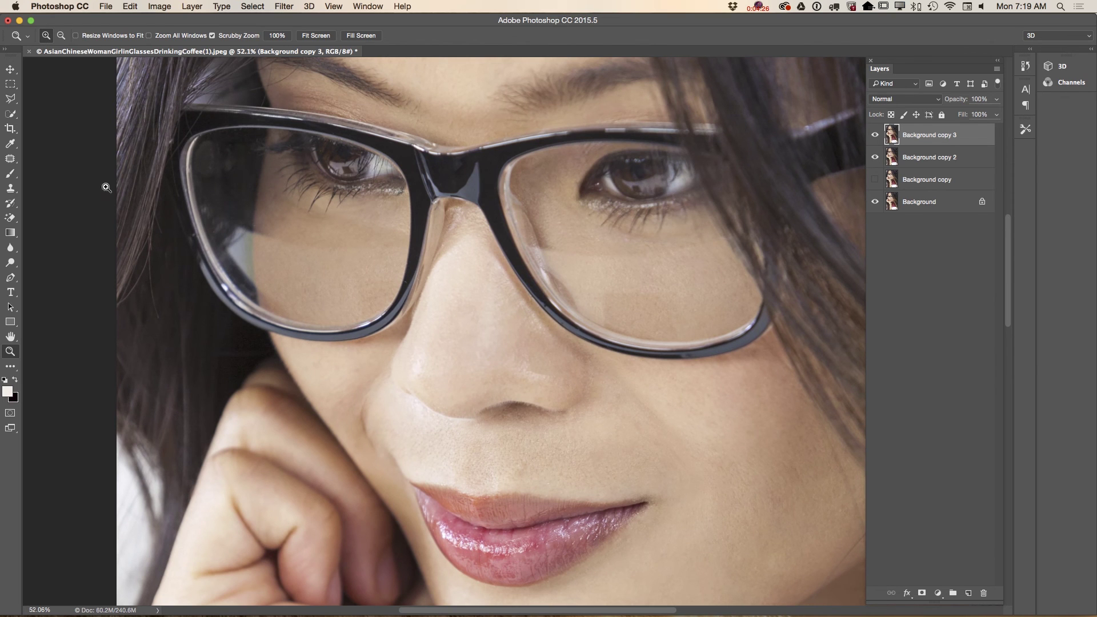
{"action": "left_click", "coordinate": [10, 188]}
{"action": "left_click", "coordinate": [47, 180]}
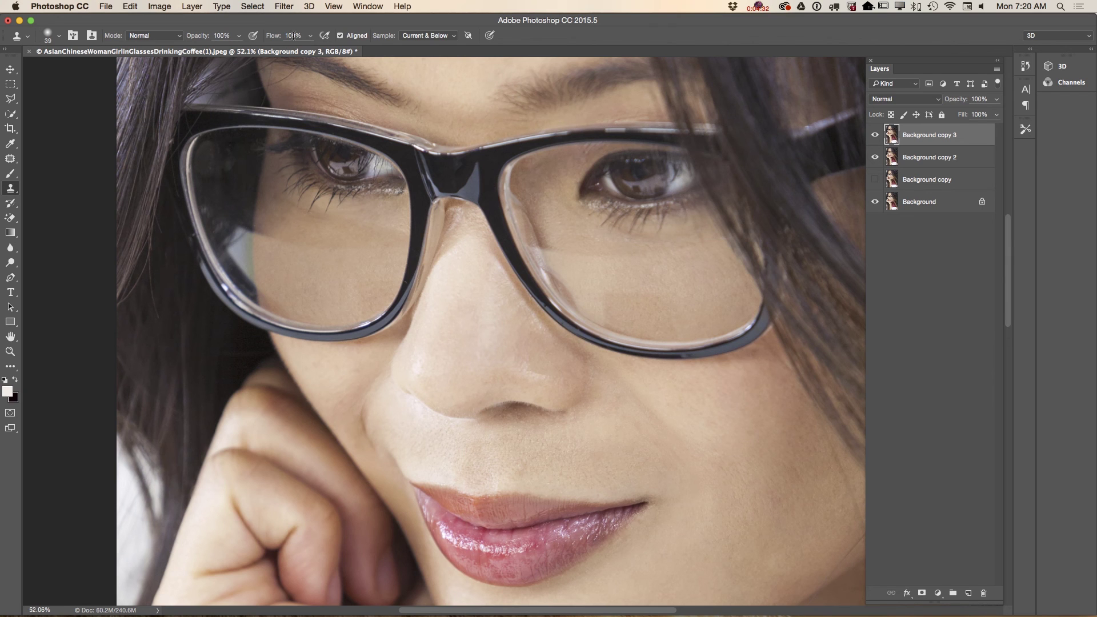
{"action": "left_click", "coordinate": [311, 35]}
{"action": "left_click_drag", "start_coordinate": [310, 49], "coordinate": [292, 50]}
Try to clone dark tones over the greenish reflection near the left lens's outer edge, and undo the last stroke.
{"action": "left_click", "coordinate": [239, 216], "text": "alt"}
{"action": "left_click_drag", "start_coordinate": [245, 238], "coordinate": [241, 238]}
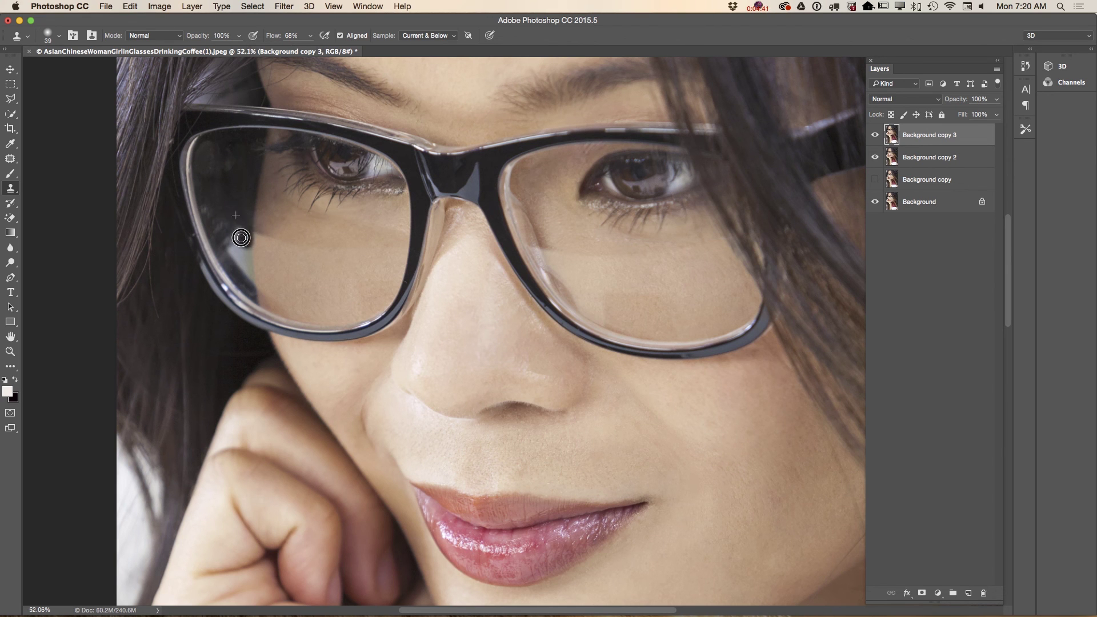
{"action": "left_click", "coordinate": [131, 6]}
{"action": "left_click", "coordinate": [140, 44]}
Clone dark hair tones over the greenish reflection beside the cheek edge in the left lens.
{"action": "mouse_move", "coordinate": [244, 230]}
{"action": "left_mouse_down"}
{"action": "mouse_move", "coordinate": [247, 255]}
{"action": "mouse_move", "coordinate": [239, 228]}
{"action": "left_mouse_up"}
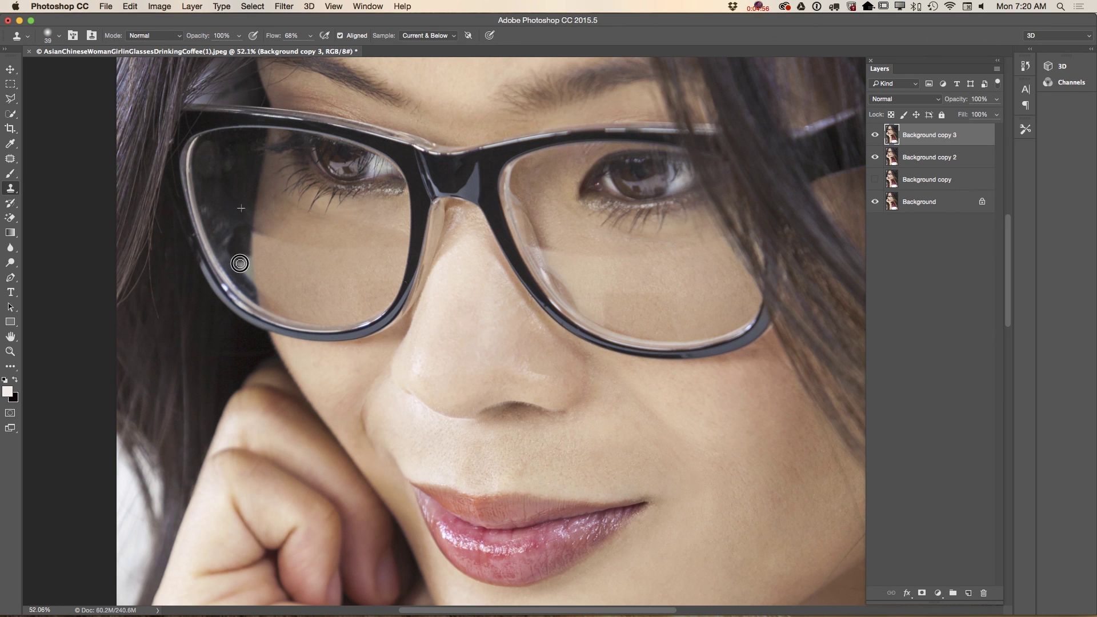
{"action": "mouse_move", "coordinate": [243, 263]}
{"action": "left_mouse_down"}
{"action": "mouse_move", "coordinate": [251, 286]}
{"action": "mouse_move", "coordinate": [243, 246]}
{"action": "mouse_move", "coordinate": [249, 285]}
{"action": "left_mouse_up"}
{"action": "left_click", "coordinate": [244, 266], "text": "alt"}
{"action": "left_click", "coordinate": [246, 271], "text": "alt"}
{"action": "left_click", "coordinate": [246, 271], "text": "alt"}
{"action": "left_click", "coordinate": [245, 257], "text": "alt"}
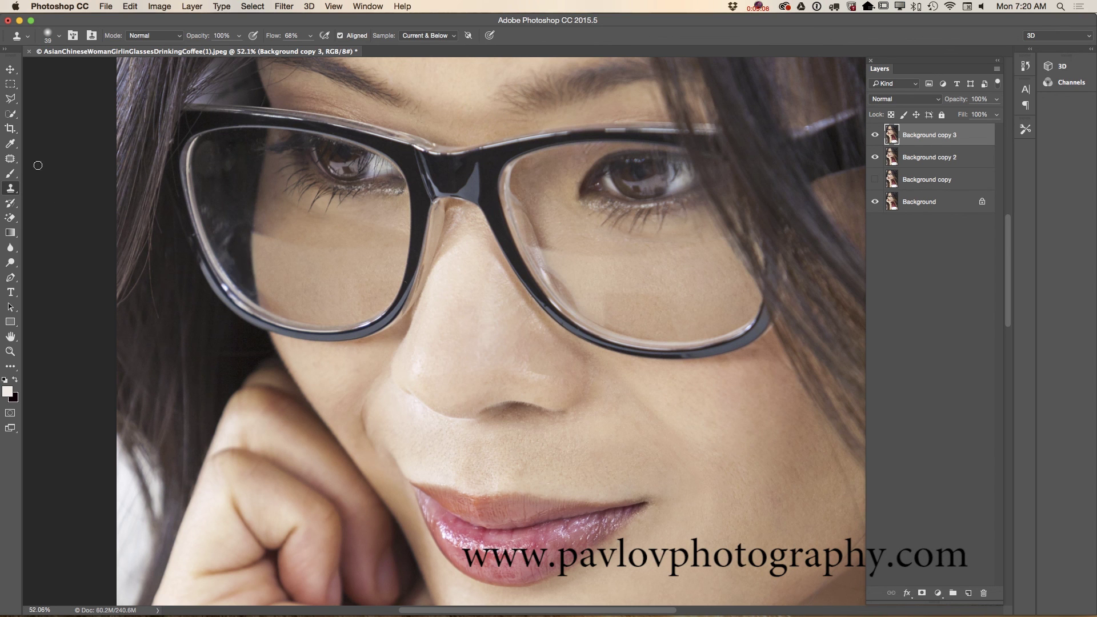
Patch the faint hazy spots in the dark outer part of the left lens with nearby dark areas using the Patch tool.
{"action": "left_click_drag", "start_coordinate": [11, 158], "coordinate": [50, 181]}
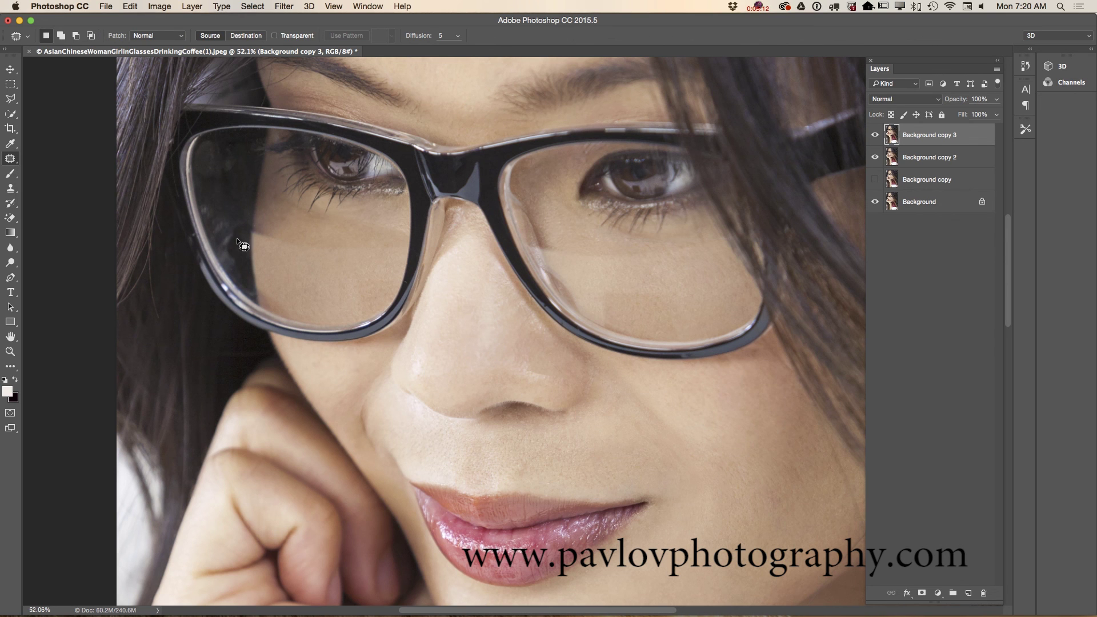
{"action": "left_click_drag", "start_coordinate": [236, 216], "coordinate": [241, 234]}
{"action": "left_click_drag", "start_coordinate": [240, 221], "coordinate": [238, 198]}
{"action": "key", "text": "super+d"}
{"action": "left_click_drag", "start_coordinate": [221, 250], "coordinate": [236, 210]}
{"action": "left_click_drag", "start_coordinate": [234, 271], "coordinate": [234, 216]}
{"action": "left_click", "coordinate": [10, 191]}
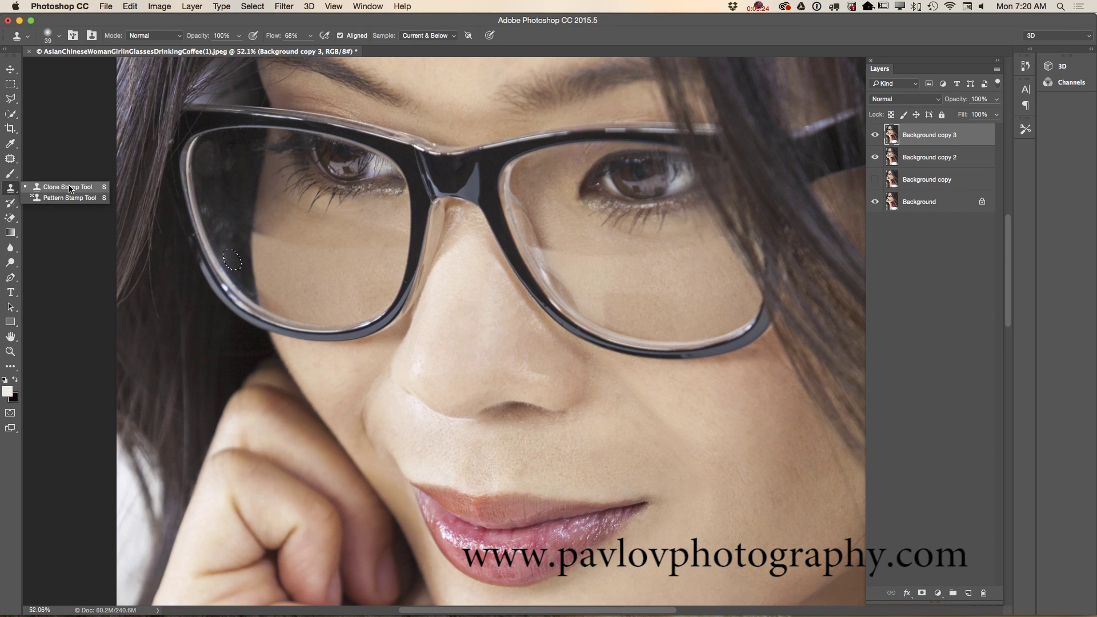
{"action": "left_click", "coordinate": [243, 221], "text": "alt"}
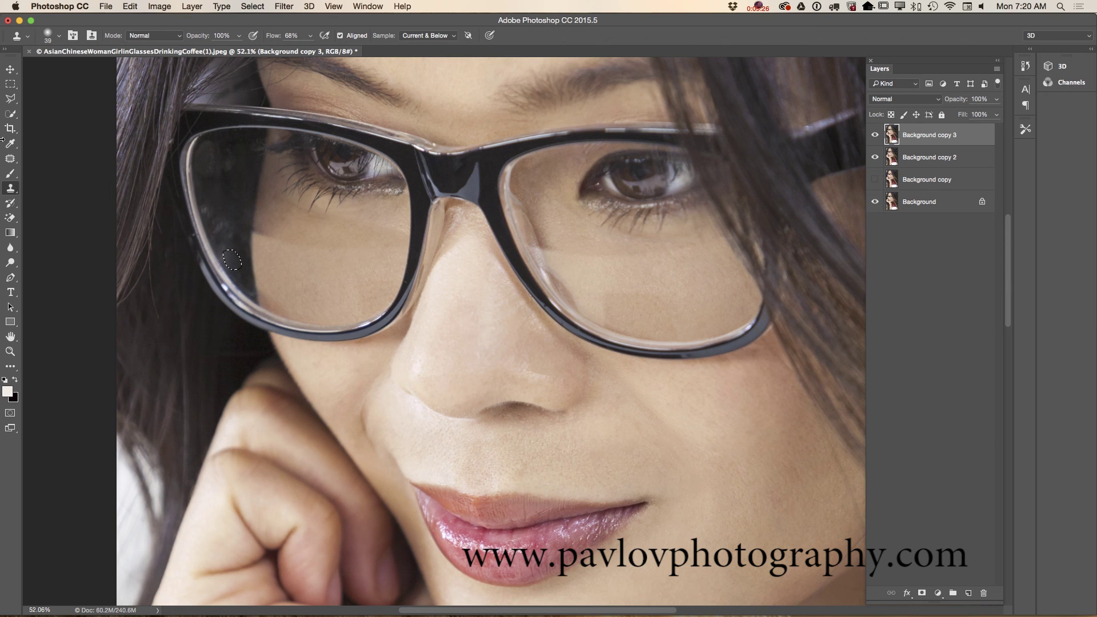
{"action": "left_click", "coordinate": [10, 158]}
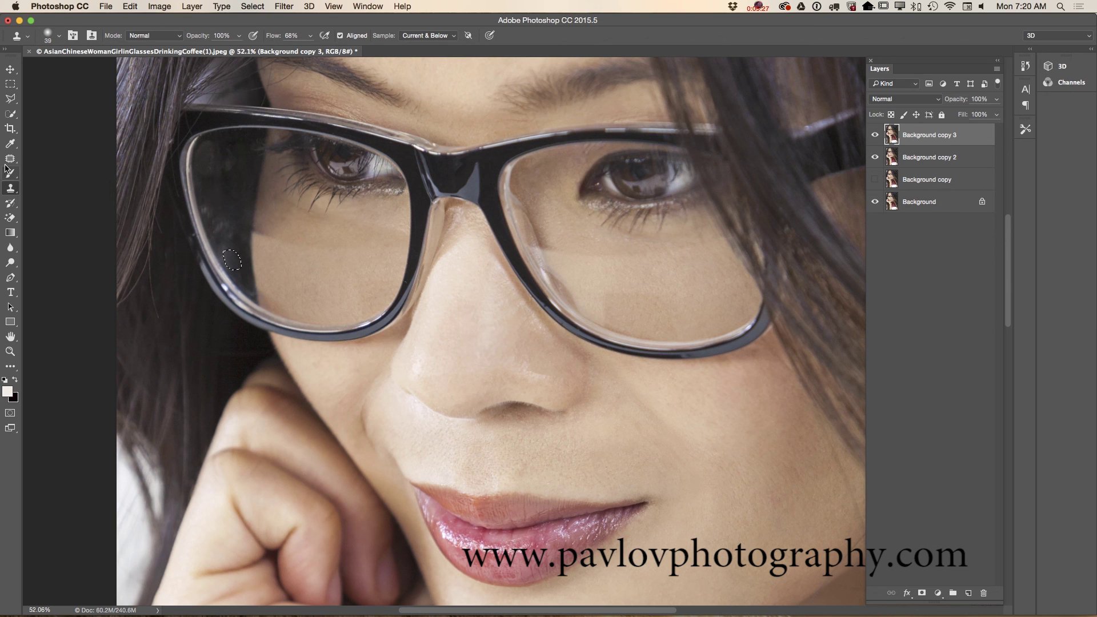
{"action": "left_click", "coordinate": [228, 244]}
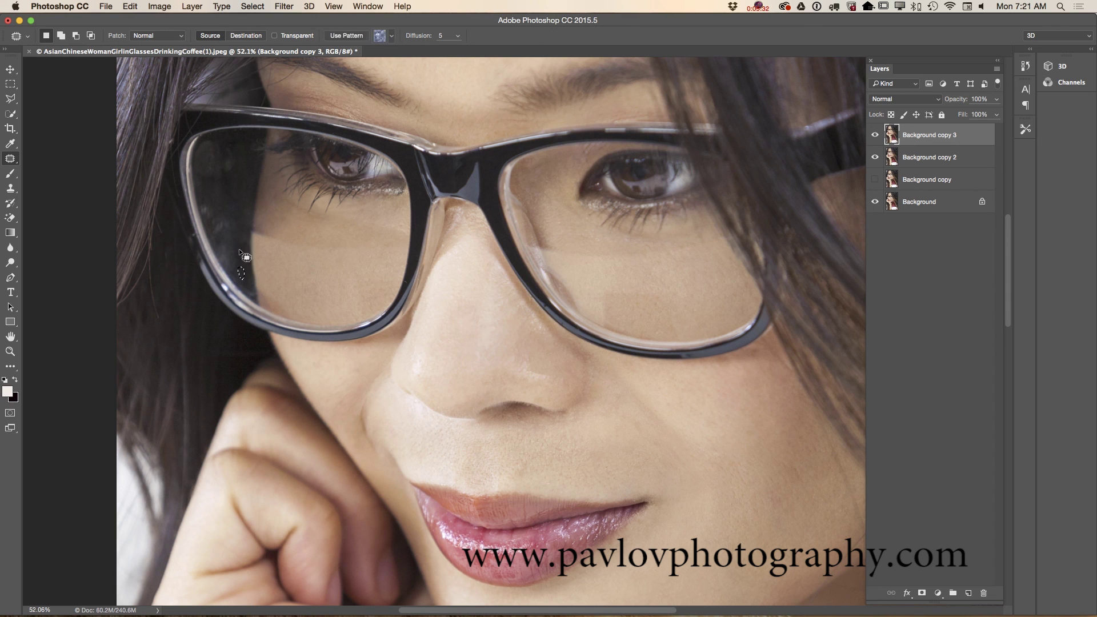
Set Background copy 3's opacity to 79% and merge it down into Background copy 2.
{"action": "left_click", "coordinate": [997, 99]}
{"action": "left_click_drag", "start_coordinate": [995, 114], "coordinate": [985, 118]}
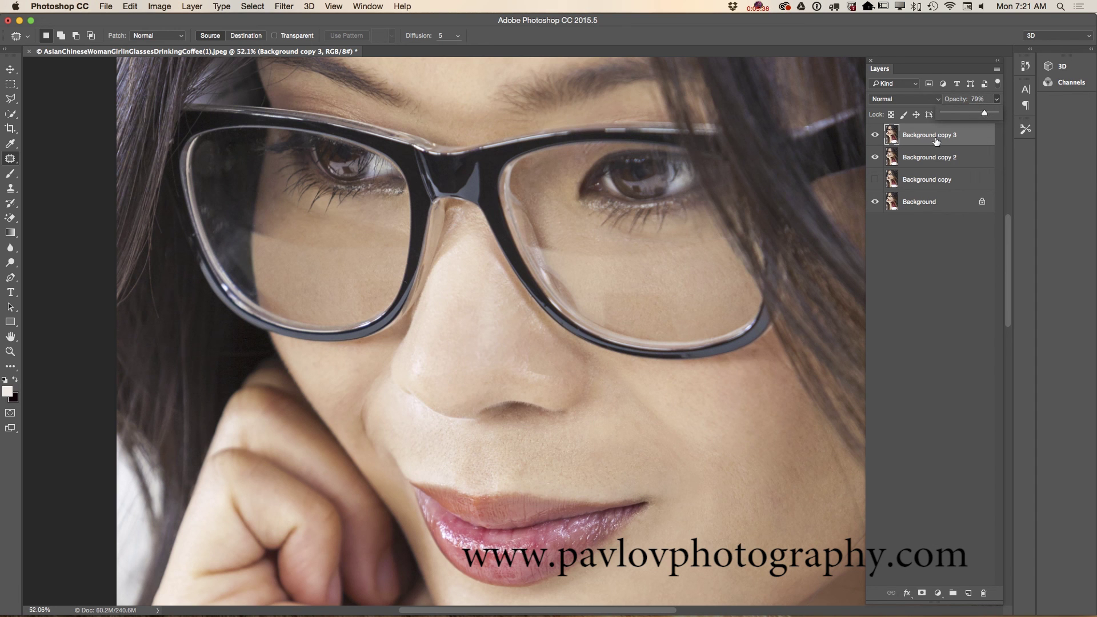
{"action": "left_click", "coordinate": [998, 68]}
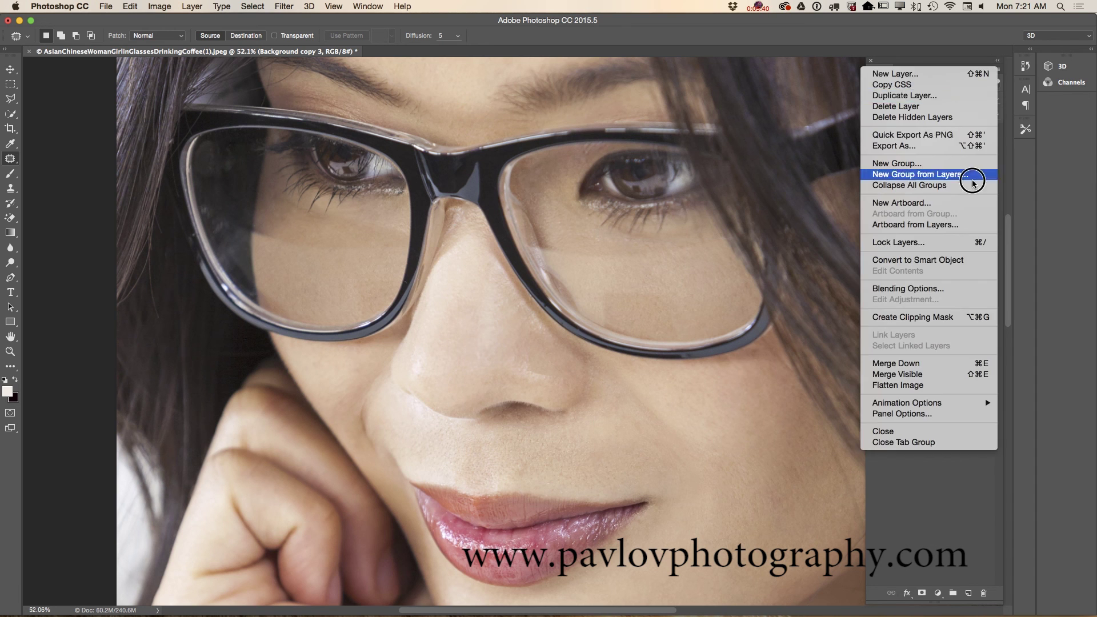
{"action": "left_click", "coordinate": [925, 364]}
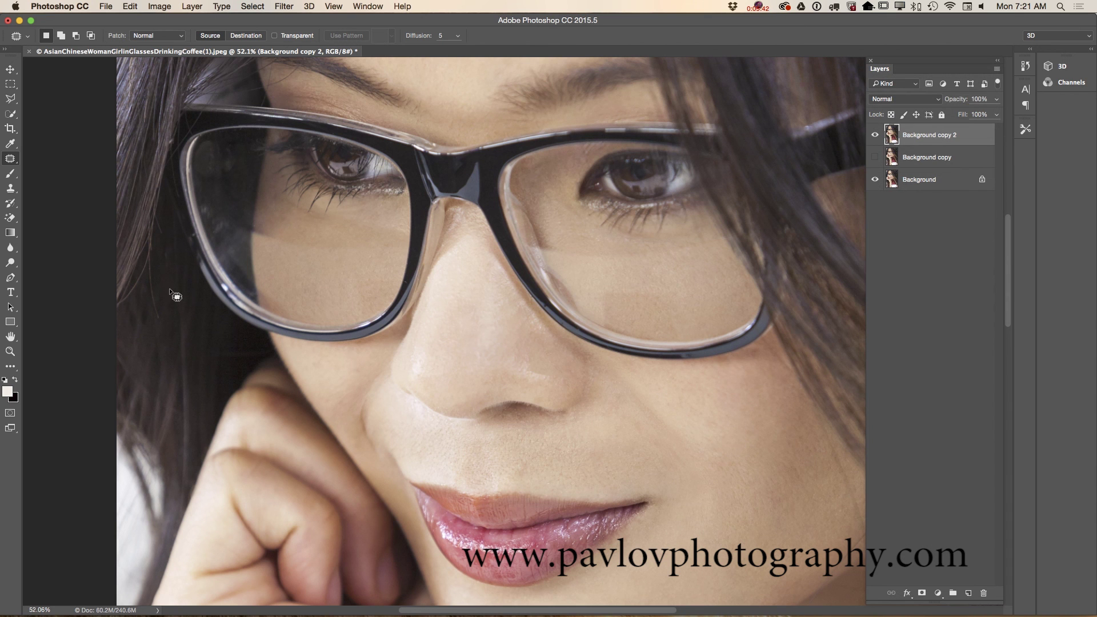
Compare the finished retouch with the original photo at several magnifications by toggling Background copy 2's visibility.
{"action": "left_click", "coordinate": [10, 352]}
{"action": "left_click_drag", "start_coordinate": [418, 374], "coordinate": [378, 366]}
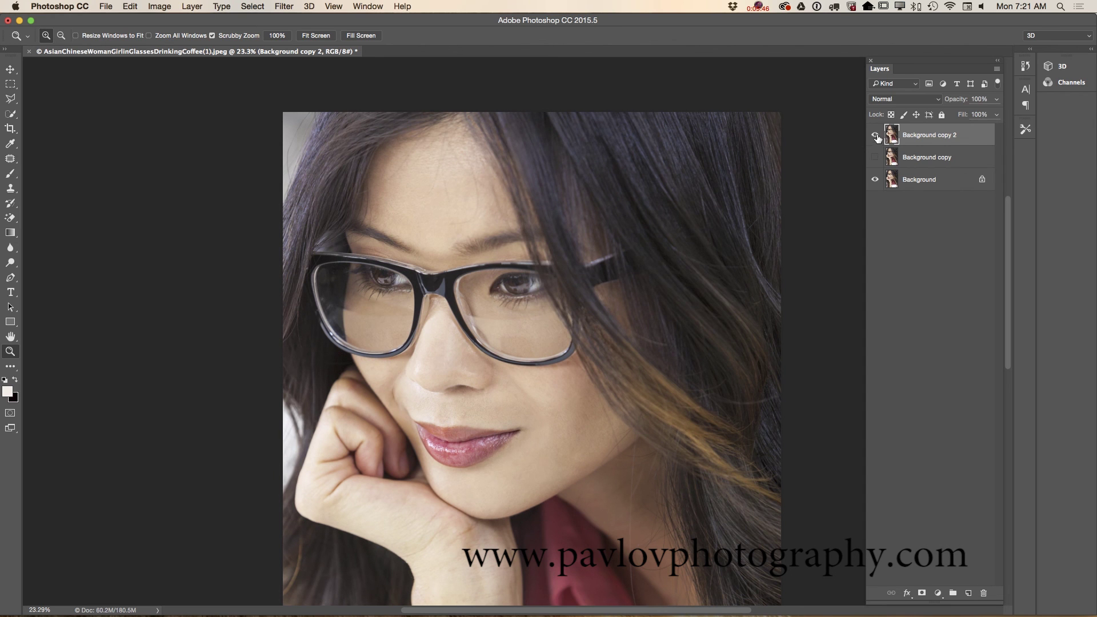
{"action": "left_click", "coordinate": [876, 136]}
{"action": "left_click", "coordinate": [874, 138]}
{"action": "left_click_drag", "start_coordinate": [513, 362], "coordinate": [528, 341]}
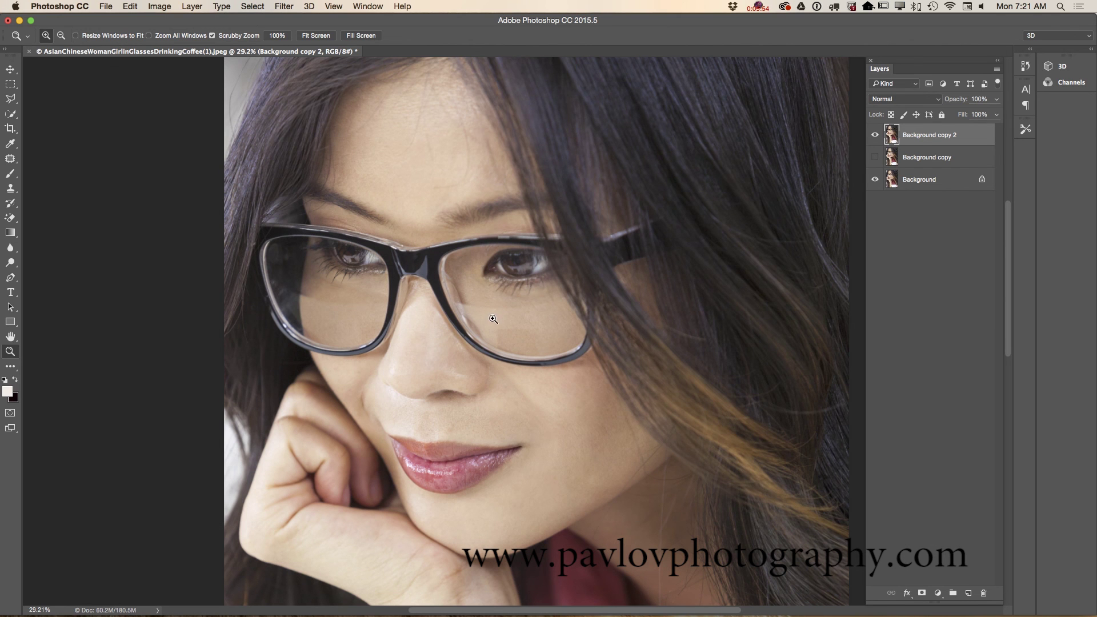
{"action": "left_click_drag", "start_coordinate": [505, 321], "coordinate": [502, 356]}
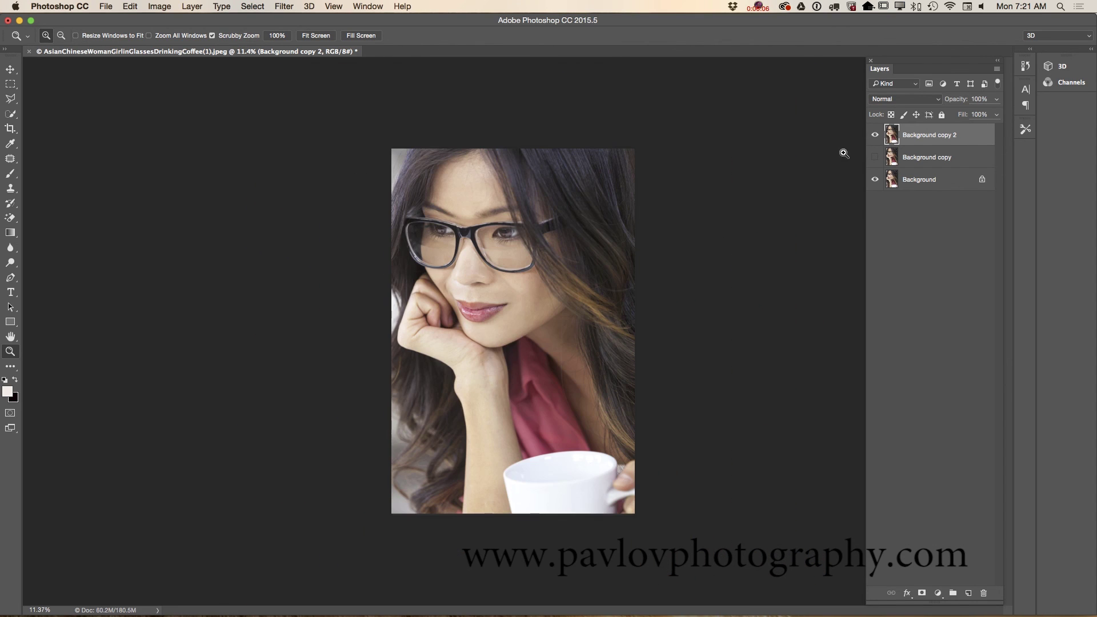
{"action": "left_click_drag", "start_coordinate": [545, 298], "coordinate": [560, 320]}
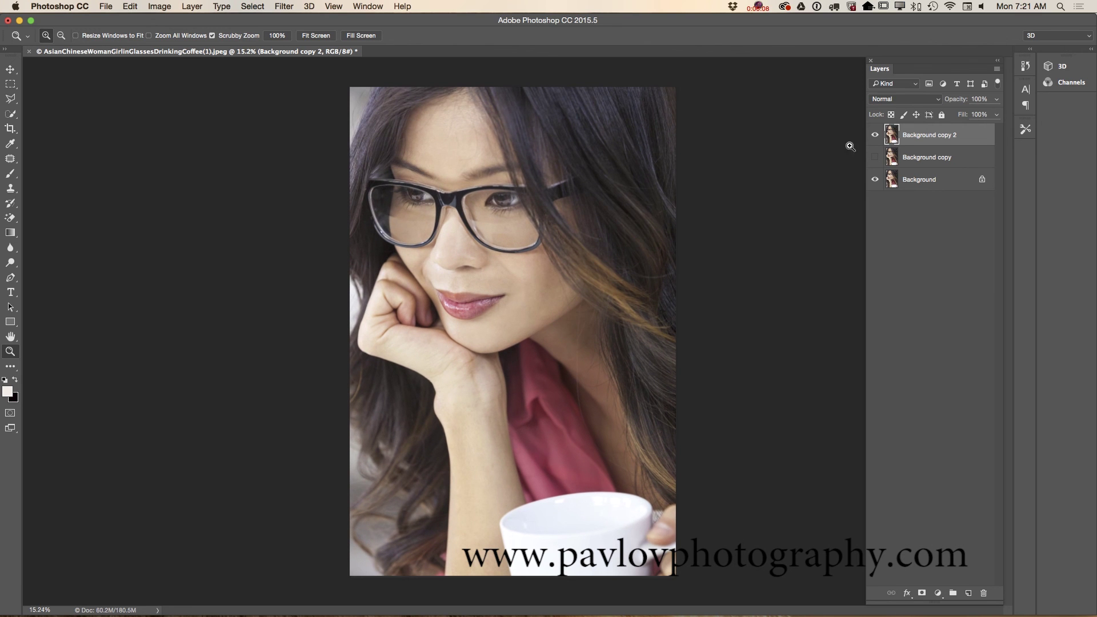
{"action": "left_click", "coordinate": [875, 129]}
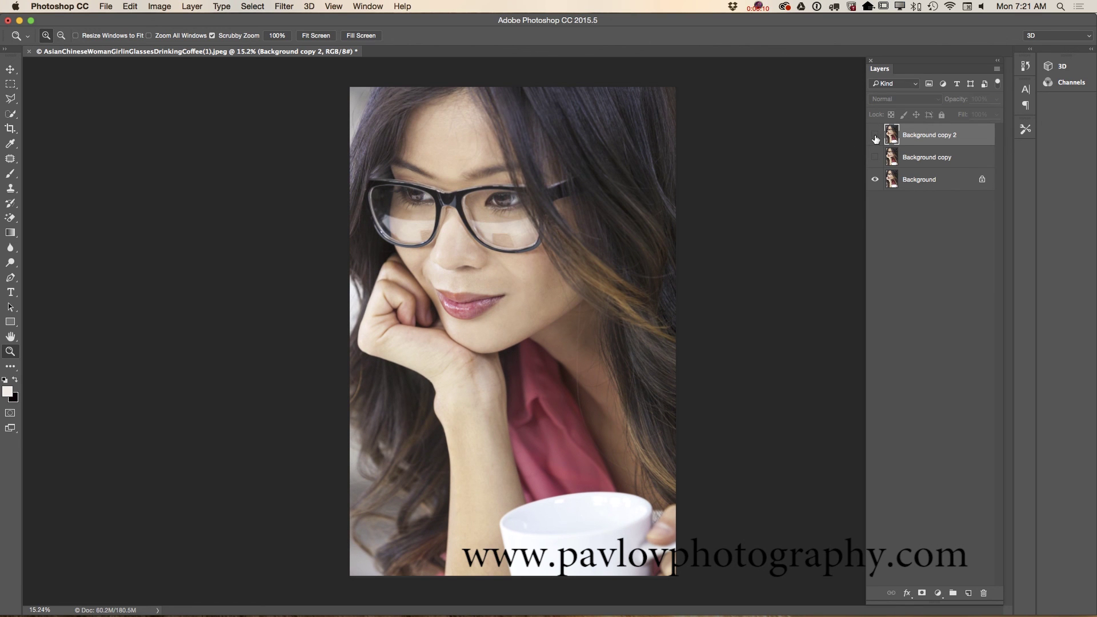
{"action": "left_click", "coordinate": [874, 136]}
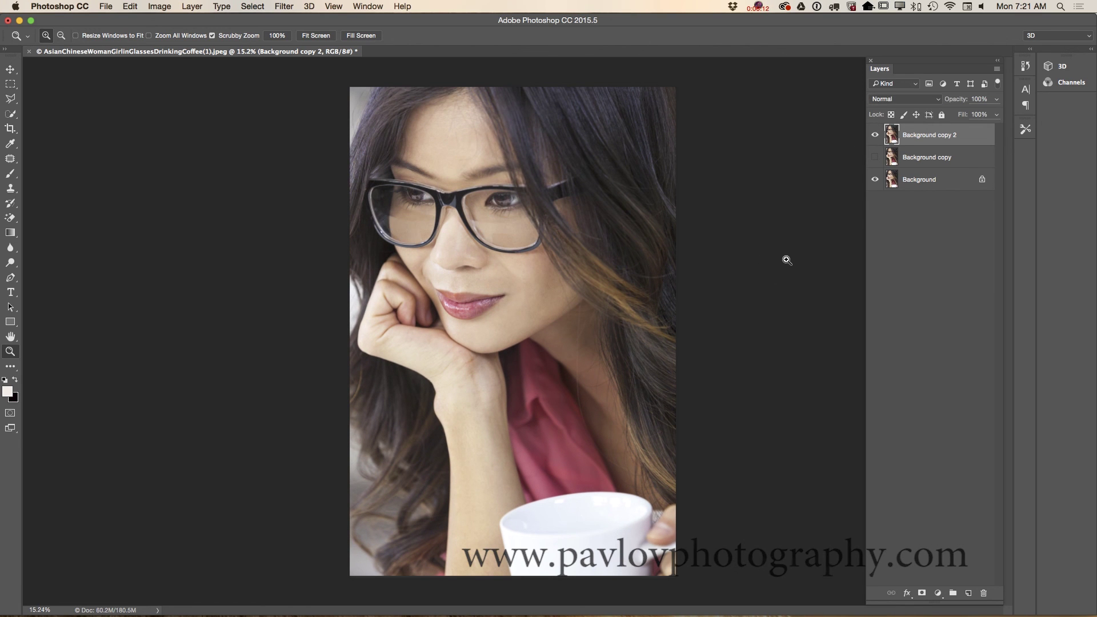